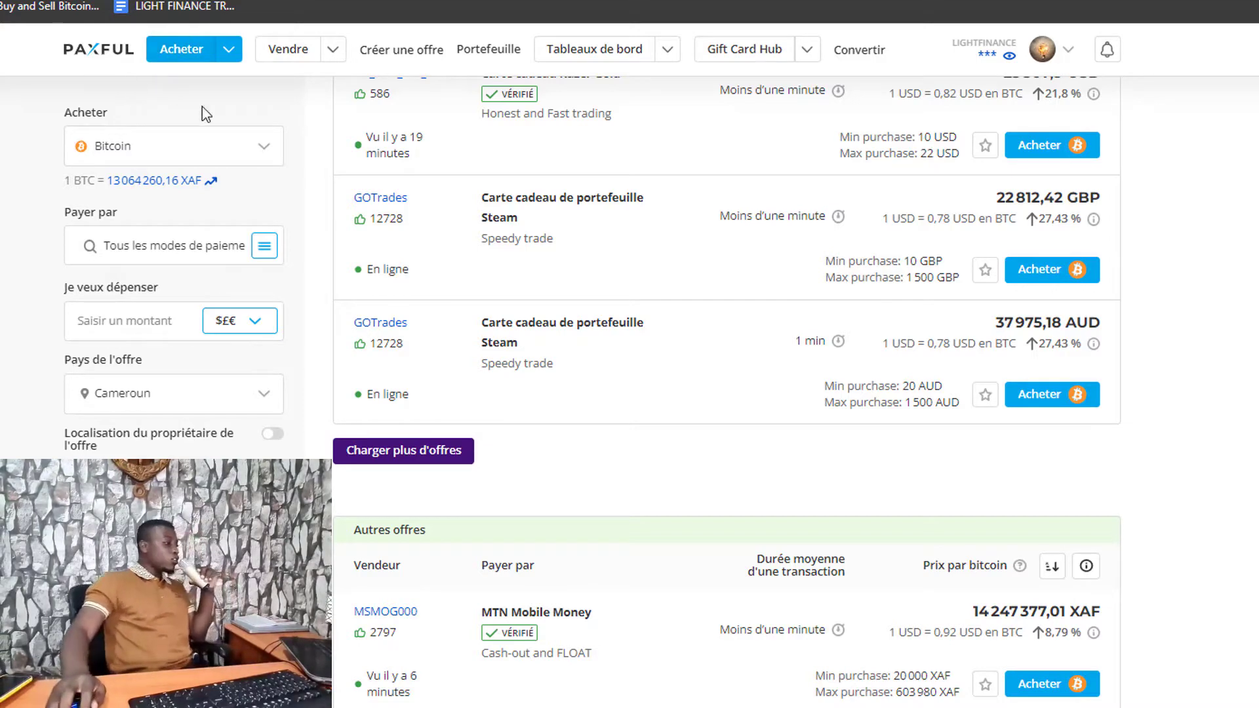
Filter the Bitcoin purchase offers to those paid by PayPal
mouse_move(515, 50)
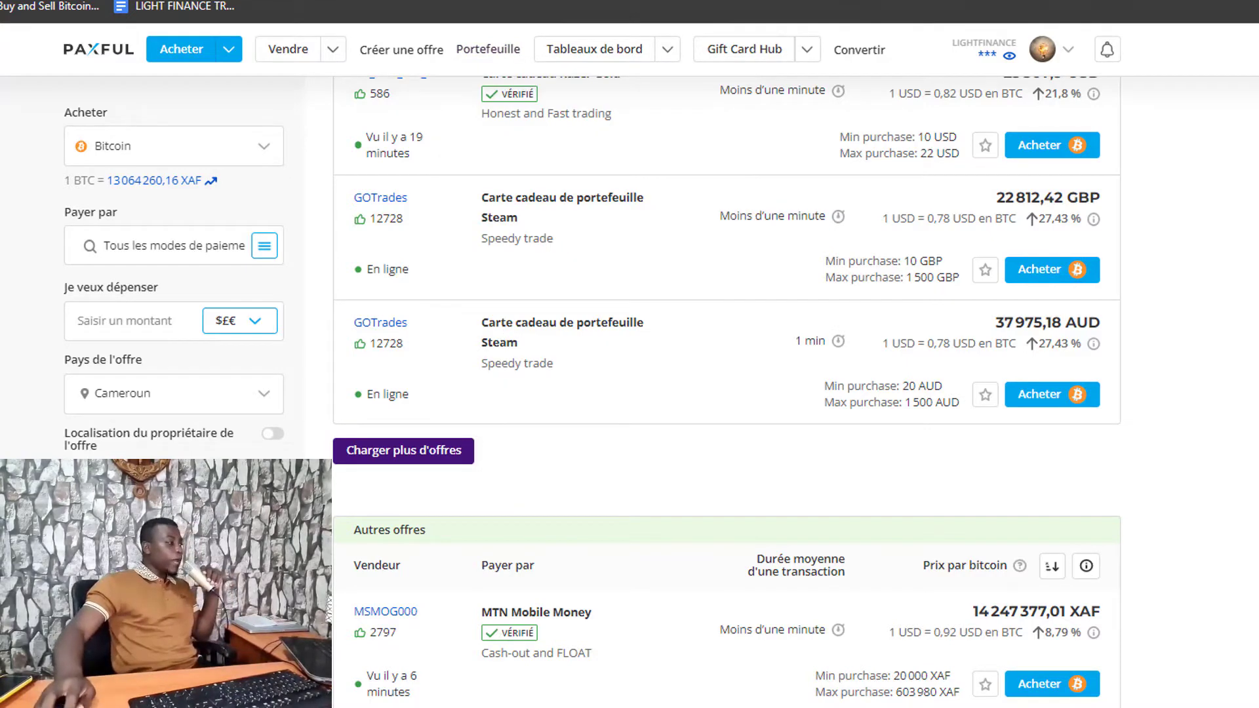
scroll(1235, 95, "up", 2)
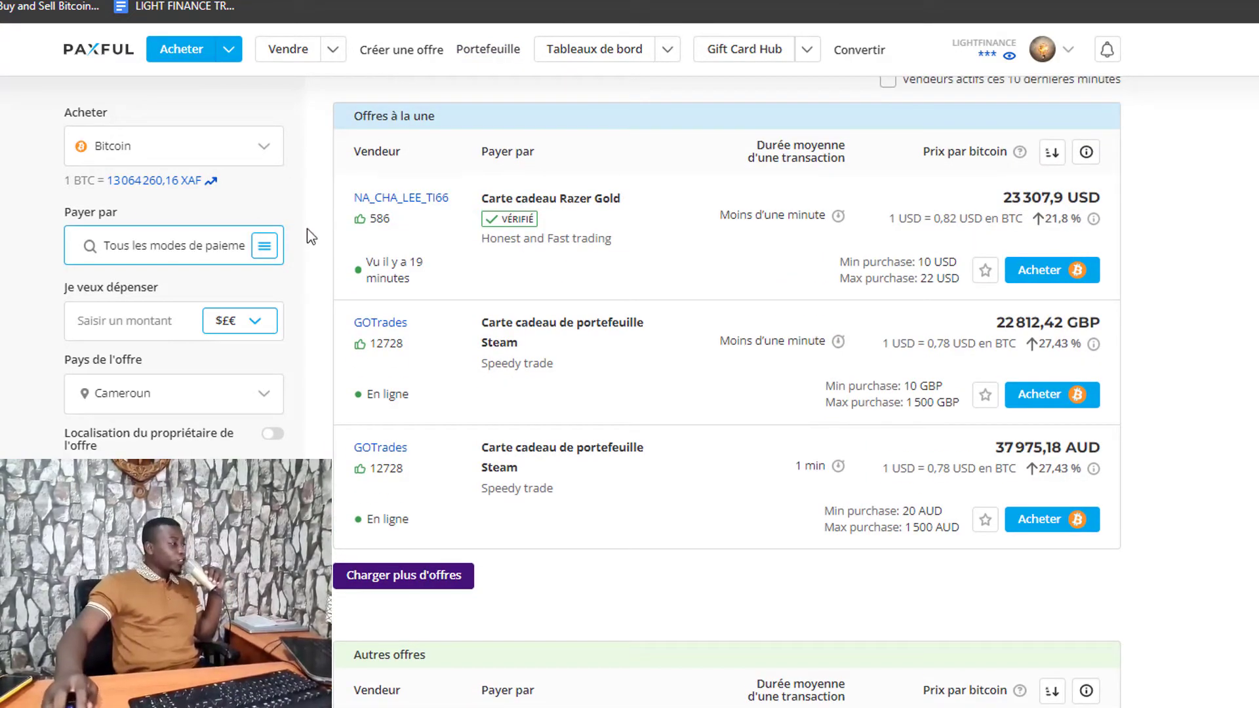
left_click(265, 246)
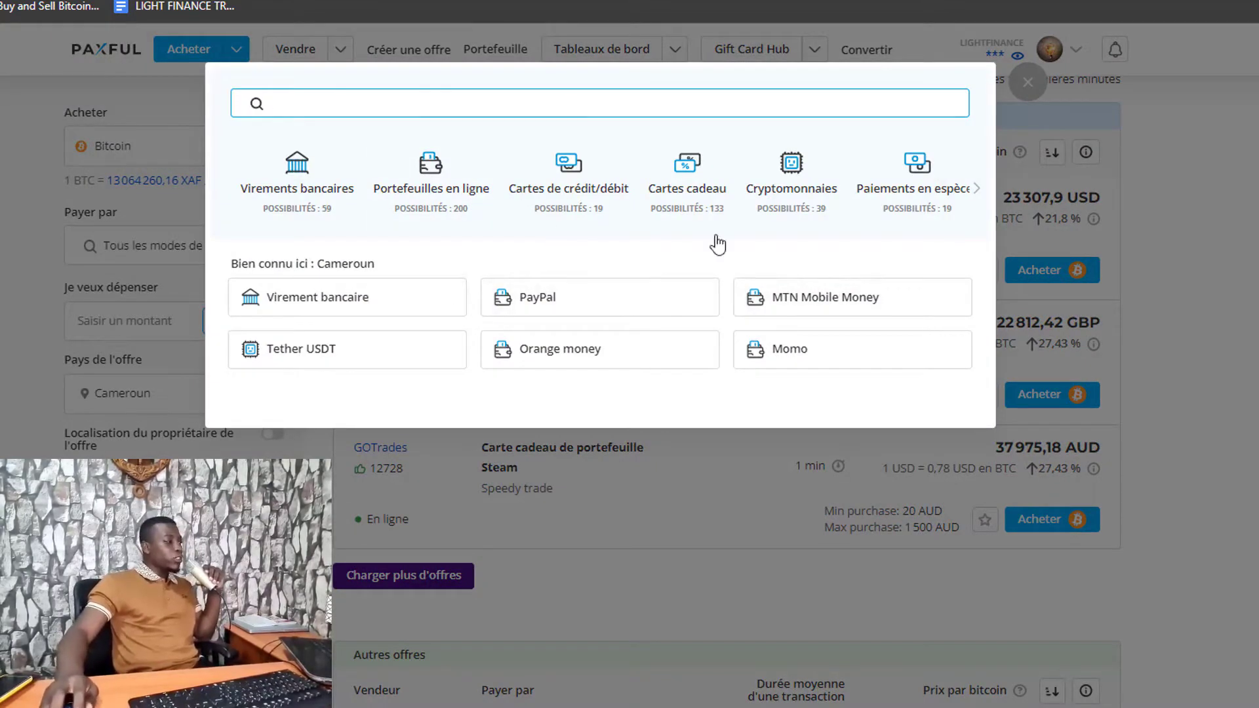
left_click(553, 301)
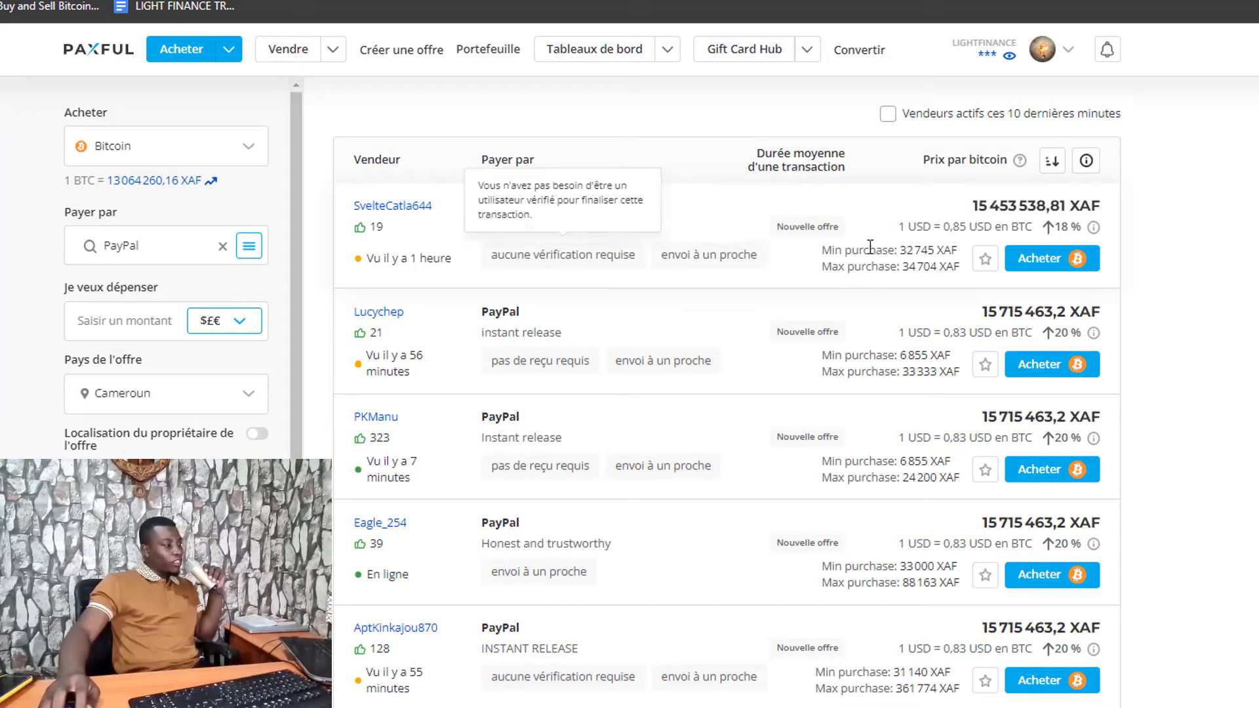
Examine the PayPal offers for Cameroon and worldwide, checking purchase limits, seller ratings, new-offer labels and prices
left_click_drag(897, 252, 932, 288)
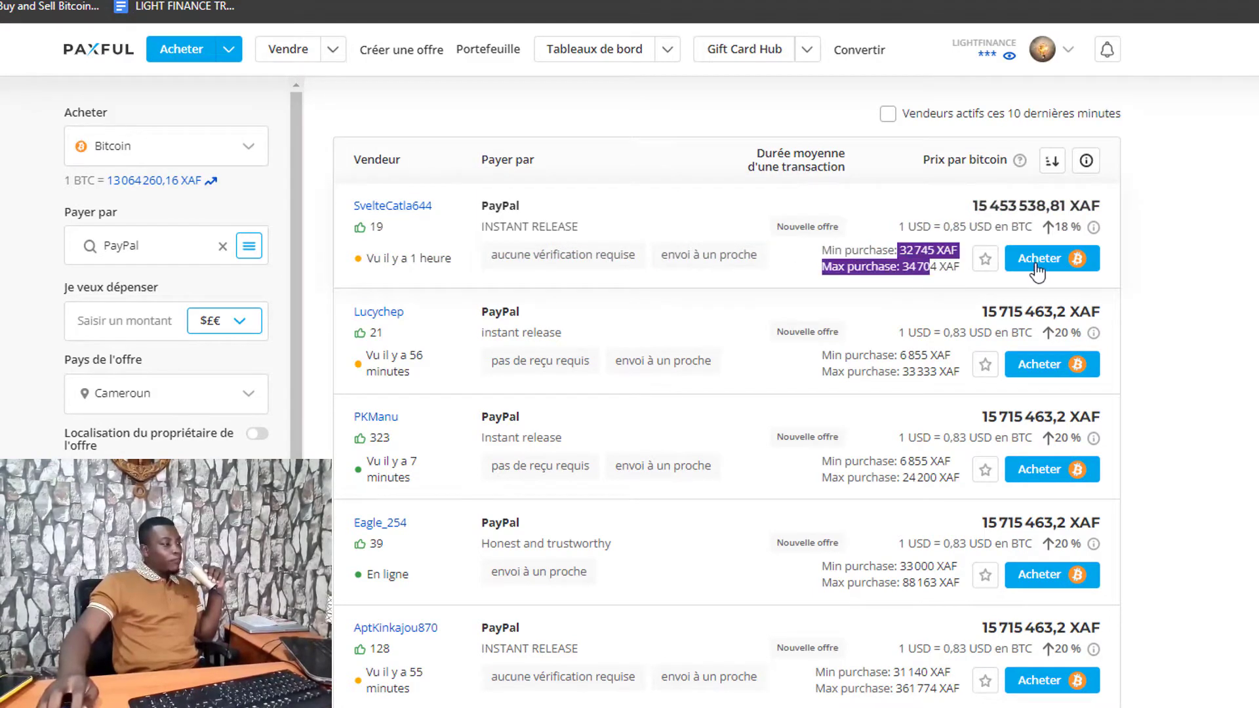
scroll(1016, 269, "down", 4)
scroll(726, 388, "down", 3)
scroll(726, 389, "up", 7)
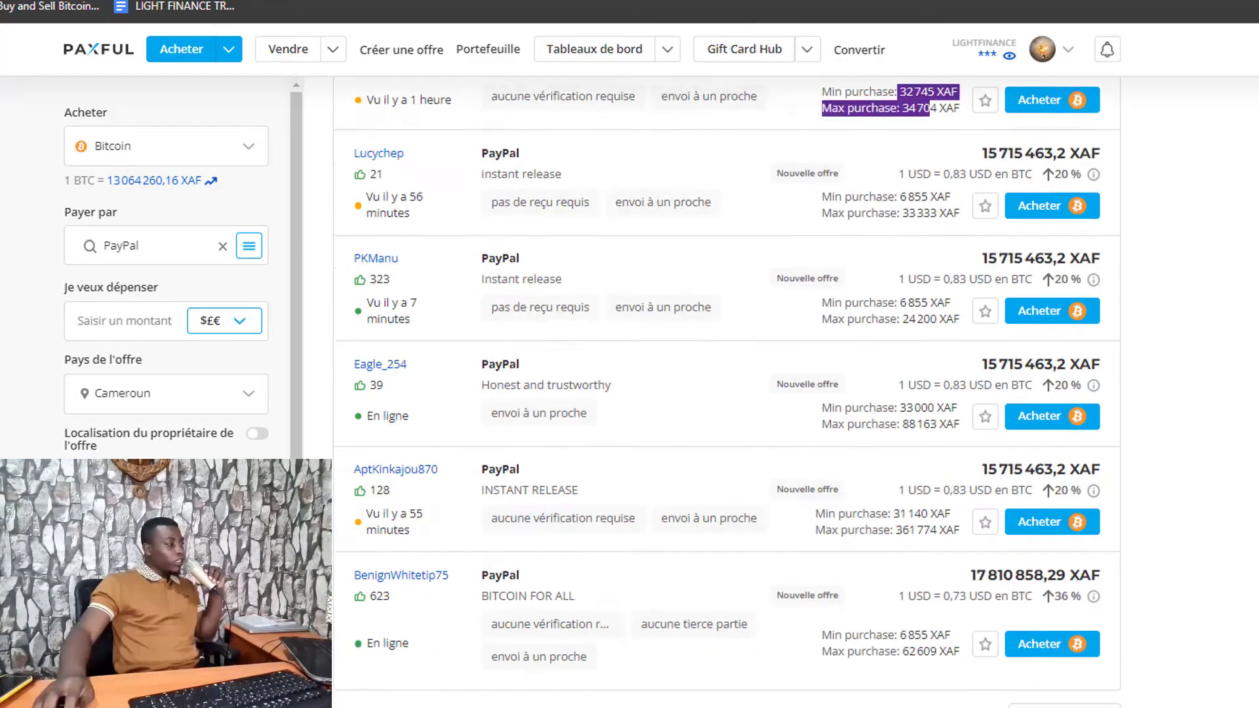
scroll(726, 388, "down", 13)
scroll(726, 389, "down", 12)
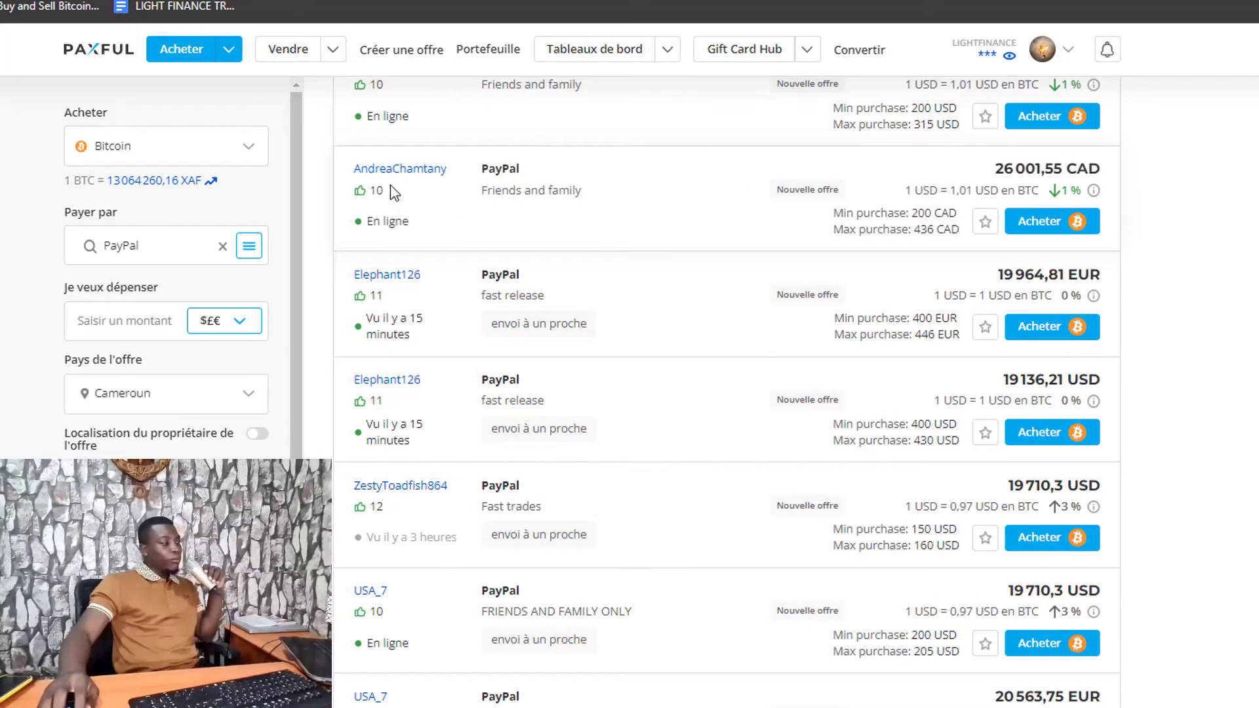
left_click_drag(397, 190, 375, 191)
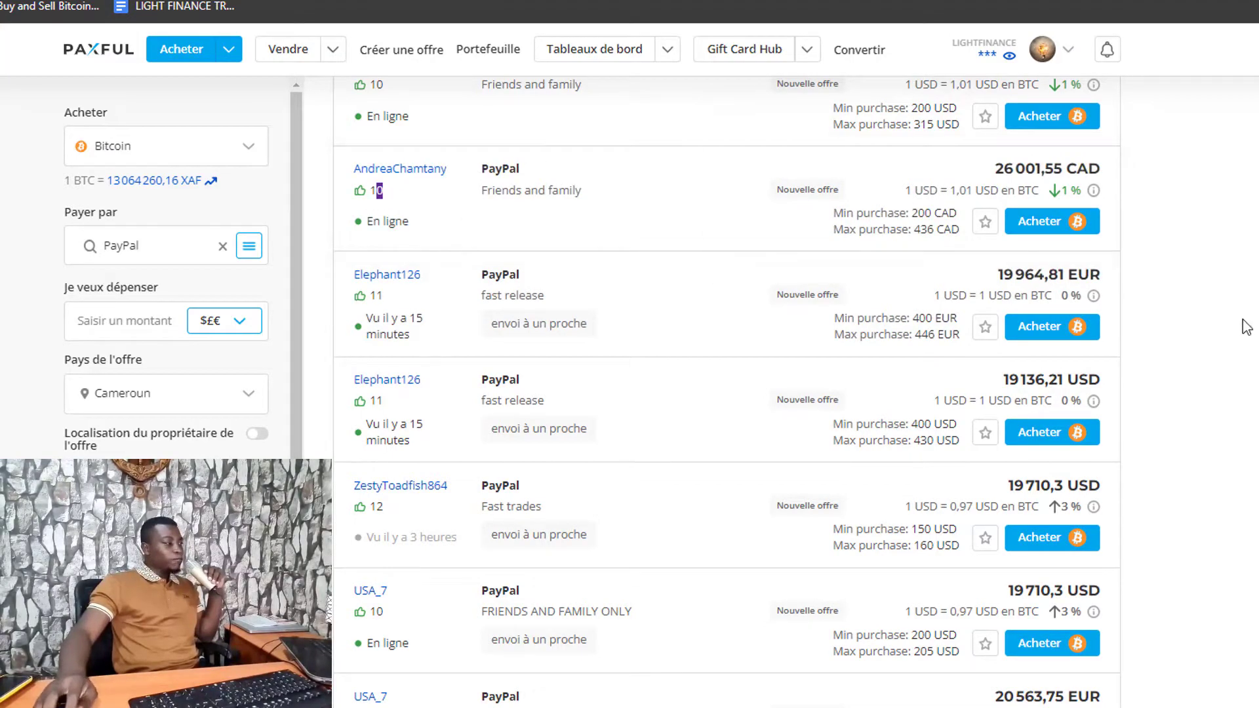
left_click_drag(841, 192, 779, 202)
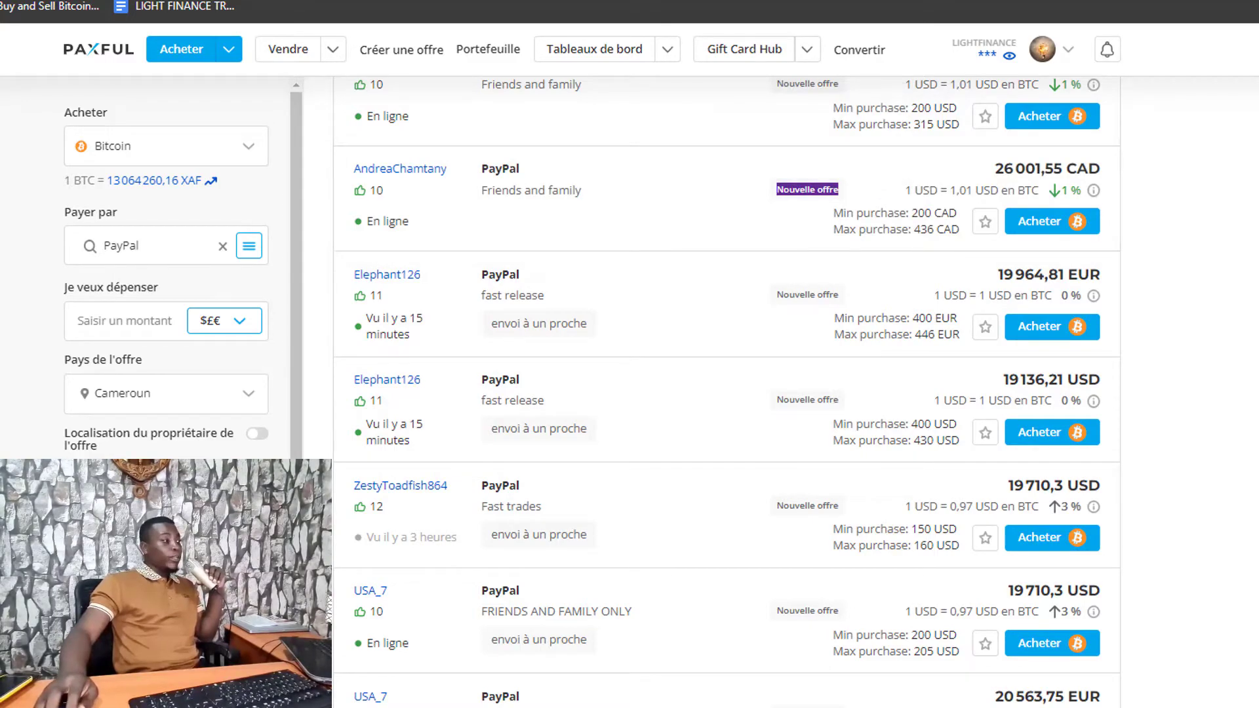
scroll(727, 393, "down", 15)
scroll(727, 393, "up", 1)
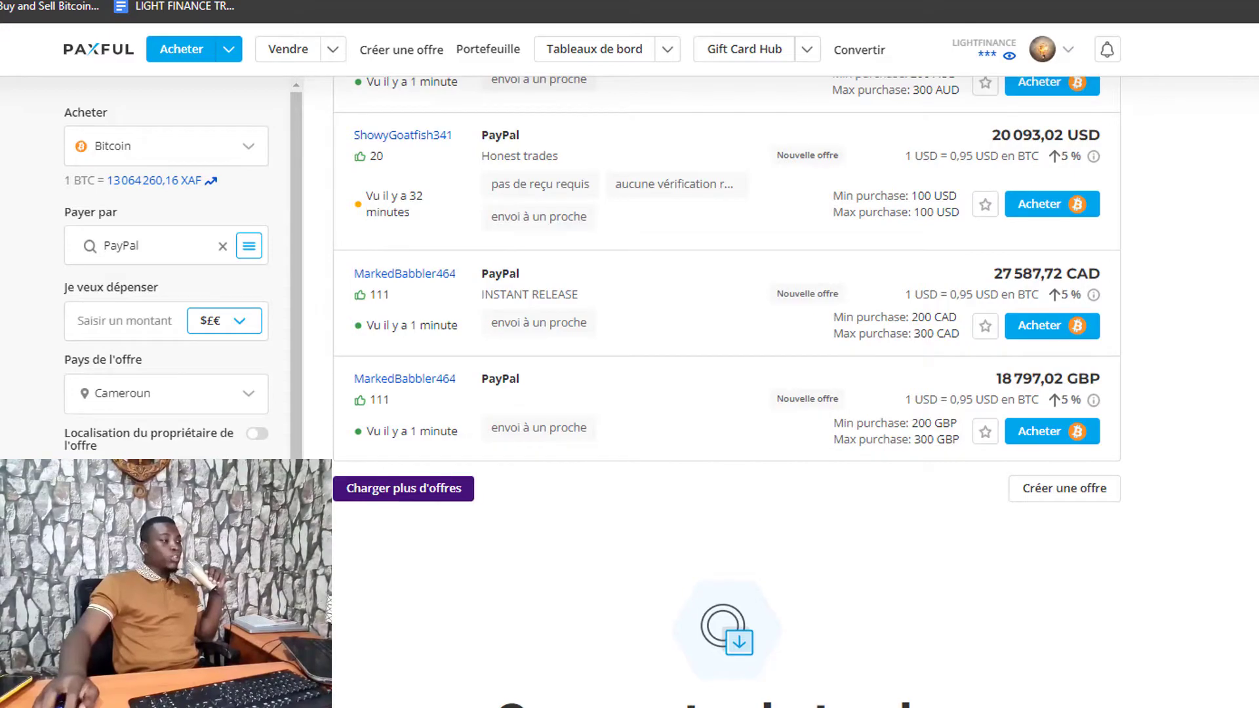
scroll(316, 411, "up", 15)
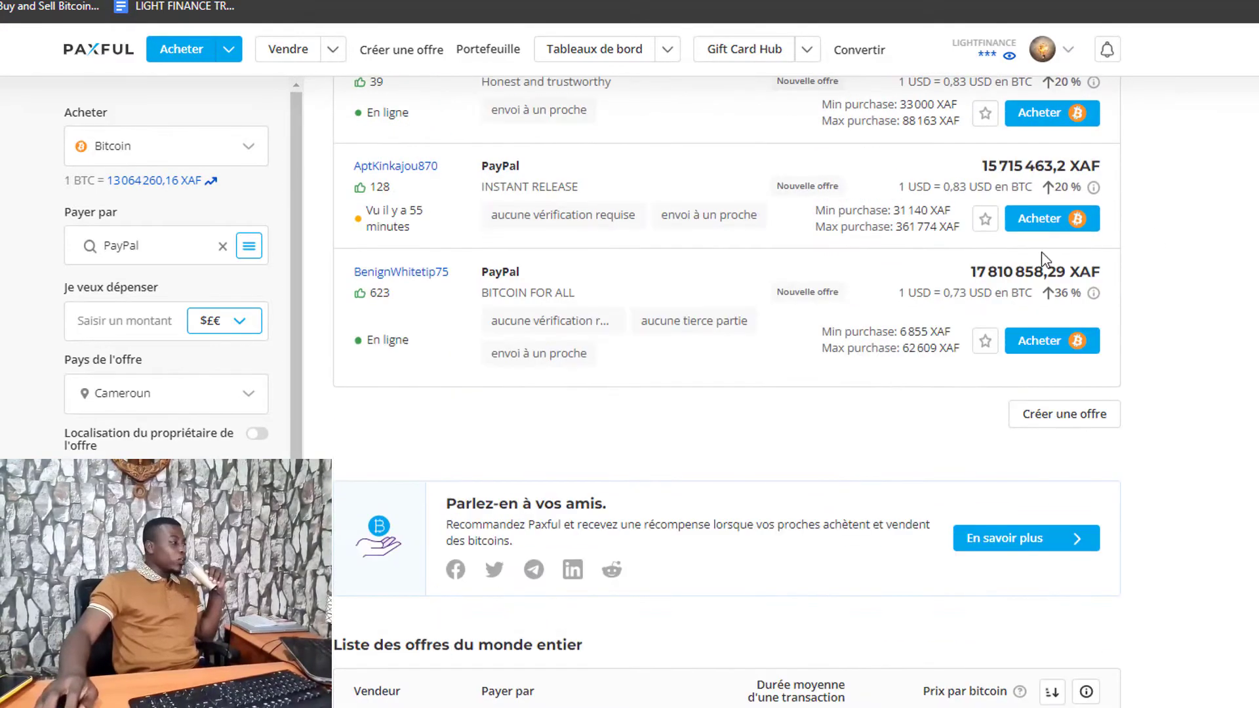
scroll(726, 394, "up", 10)
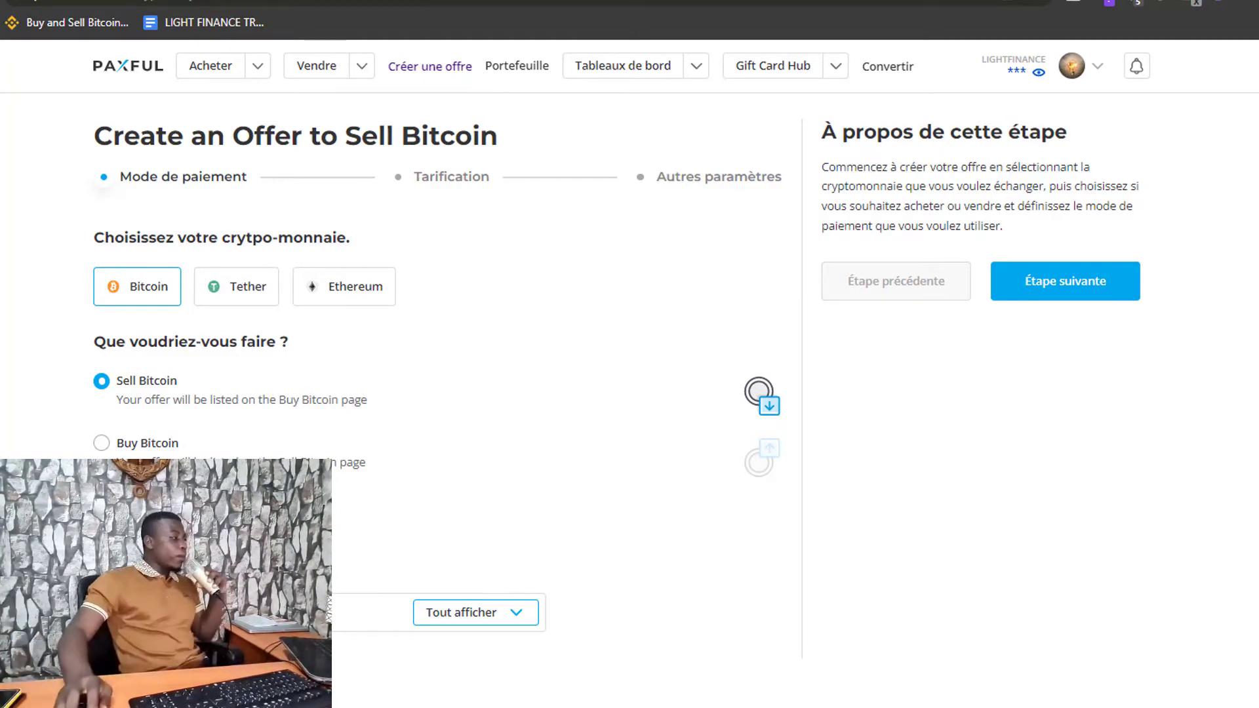
Set the new offer to buy Bitcoin and choose PayPal as its payment method
scroll(419, 406, "down", 1)
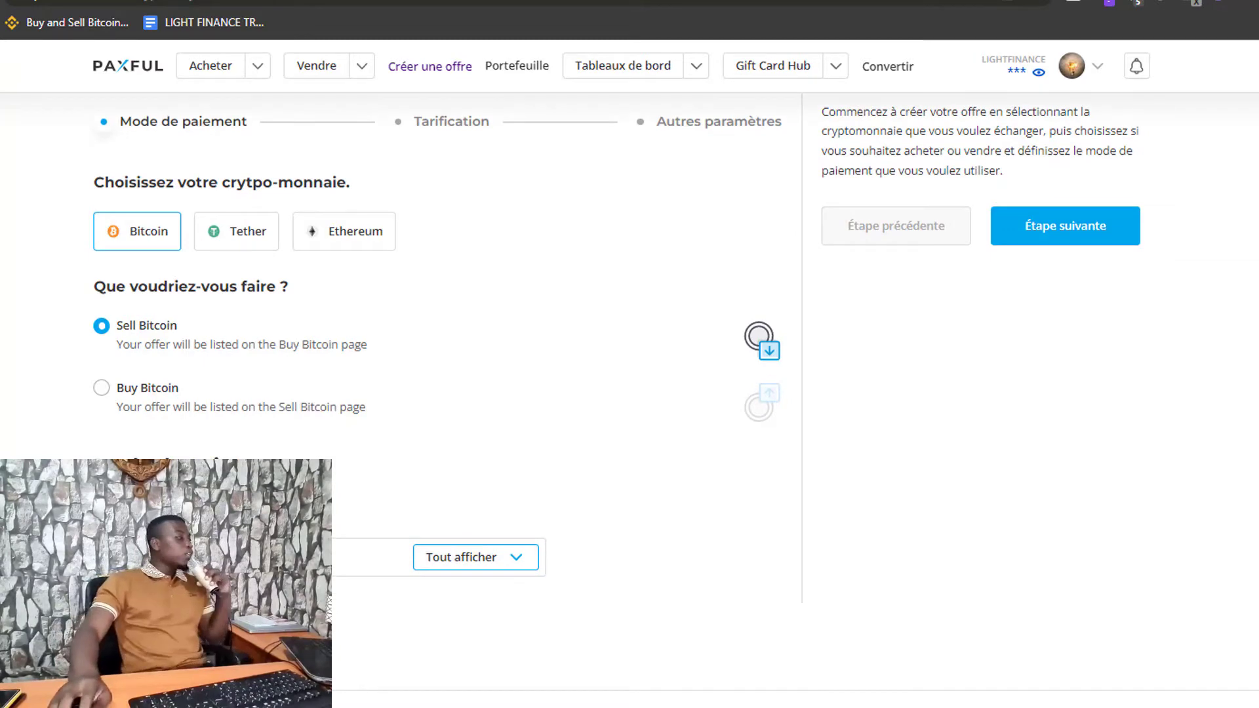
scroll(676, 400, "up", 1)
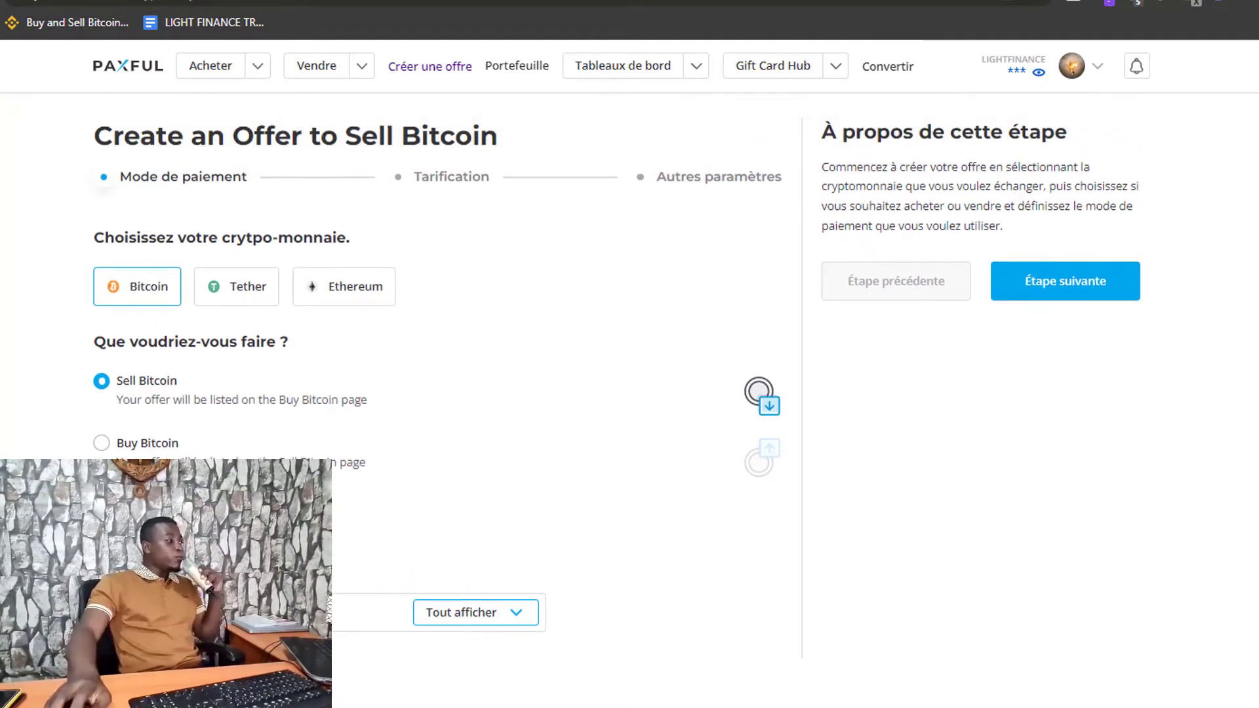
scroll(629, 394, "down", 2)
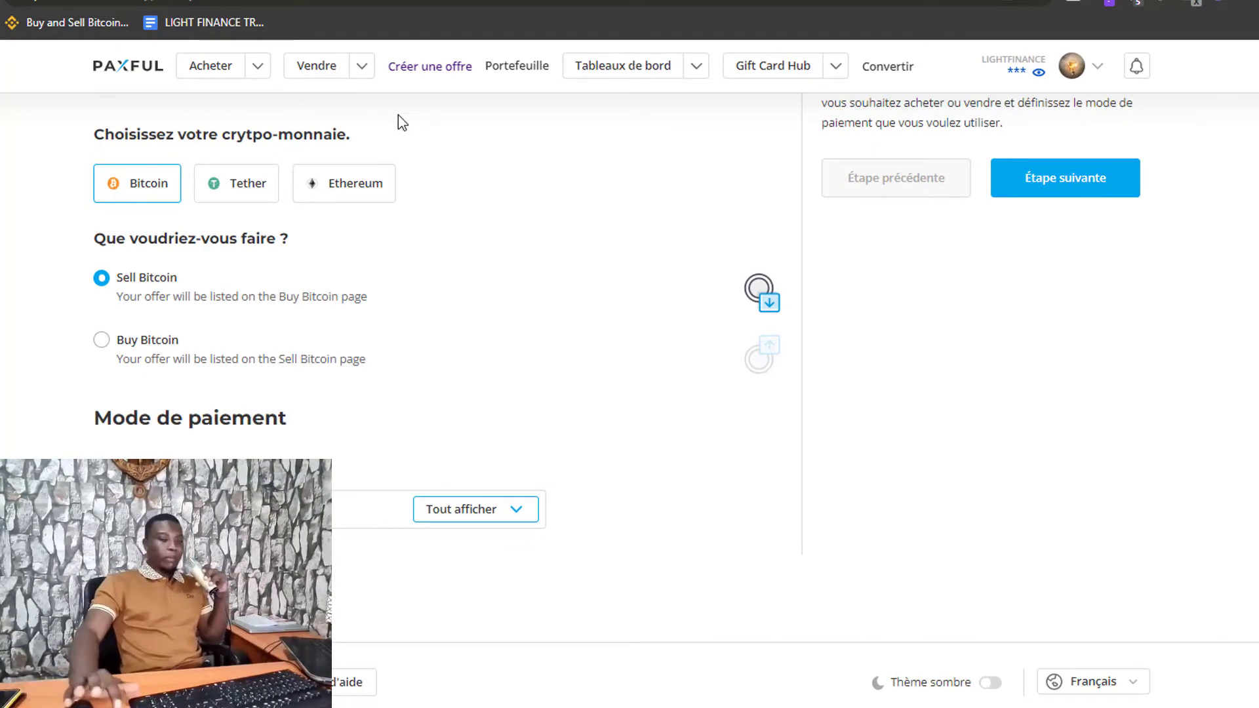
left_click(110, 341)
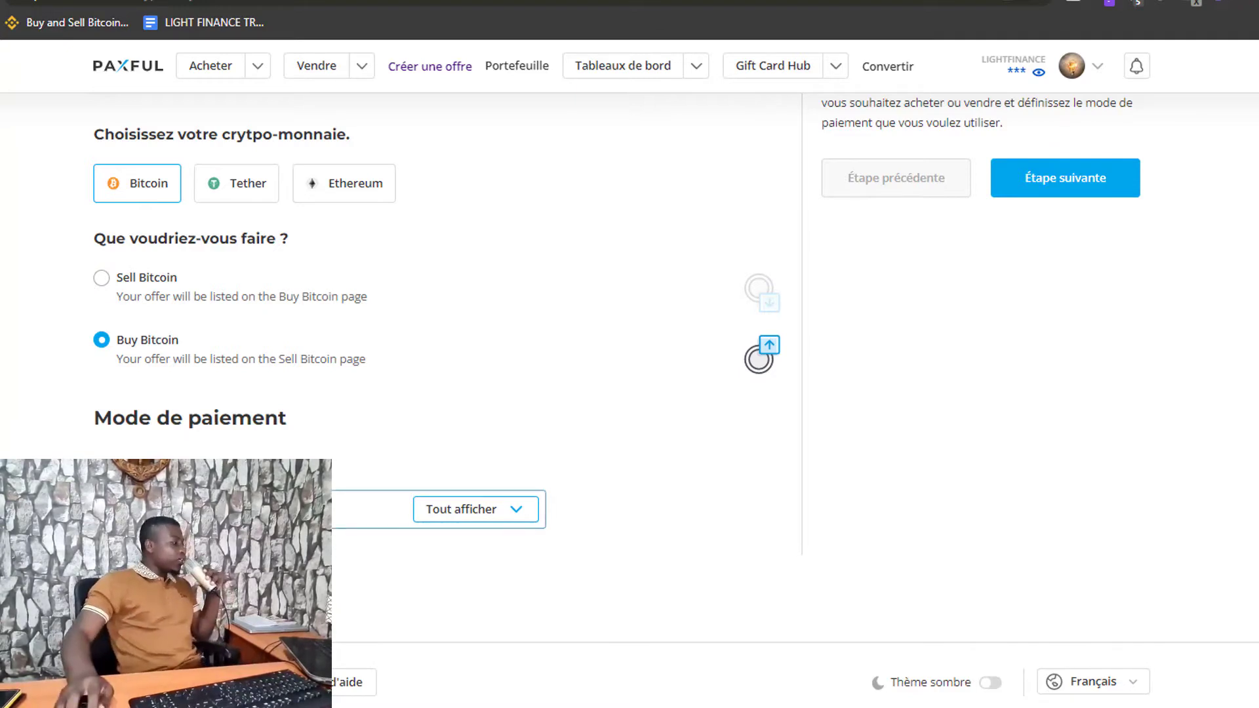
left_click_drag(179, 341, 124, 341)
left_click(367, 509)
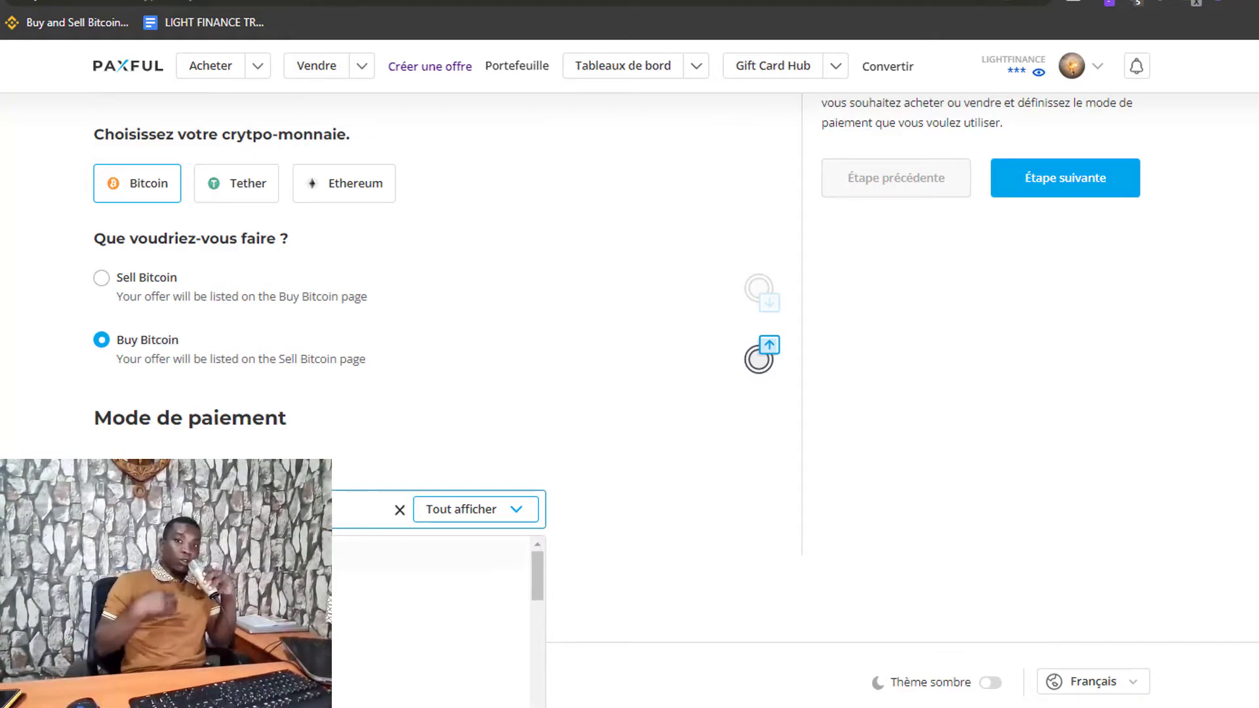
left_click(426, 568)
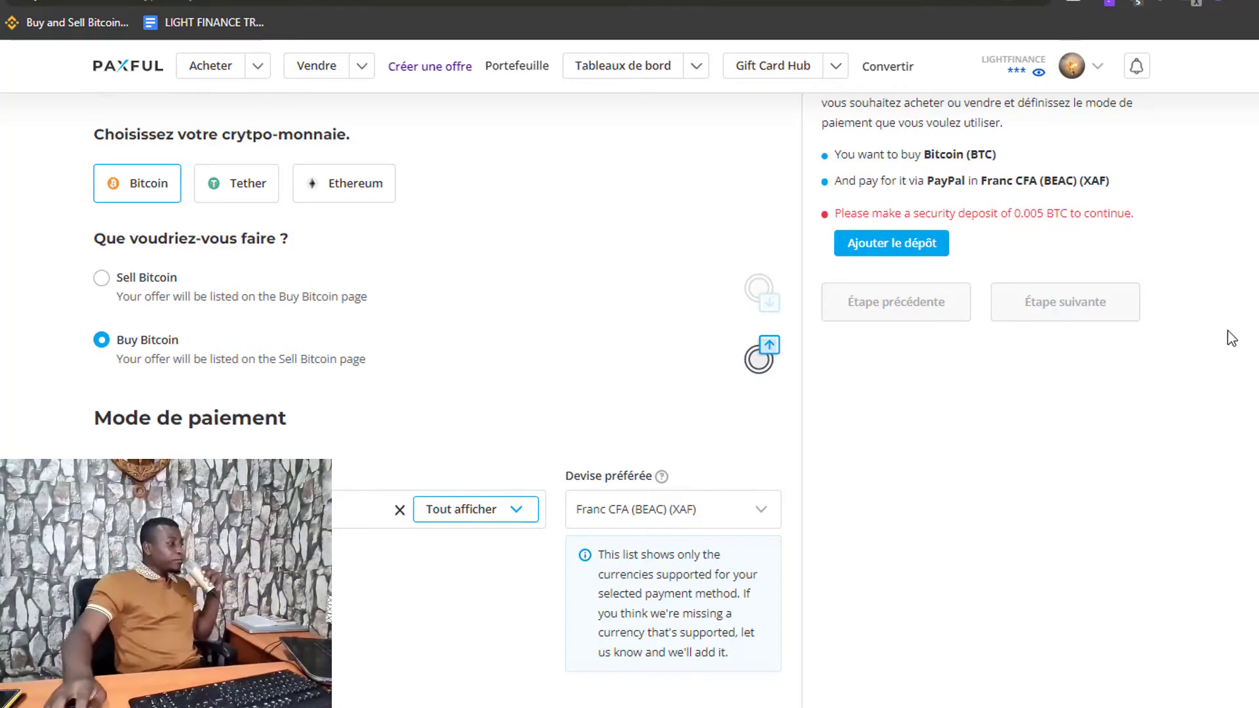
Review the offer's payment settings and security deposit requirement, then add the 0.005 BTC deposit
scroll(1228, 337, "up", 1)
scroll(1228, 337, "down", 5)
scroll(1147, 374, "down", 2)
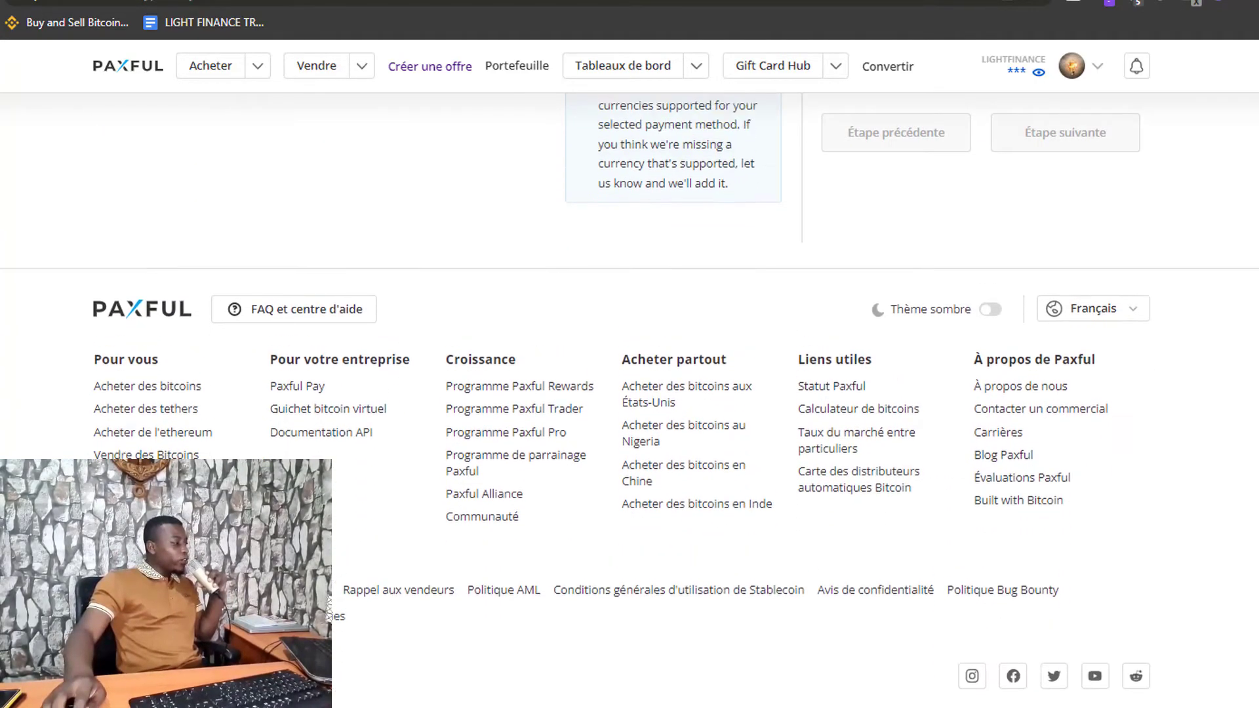
scroll(1147, 373, "up", 7)
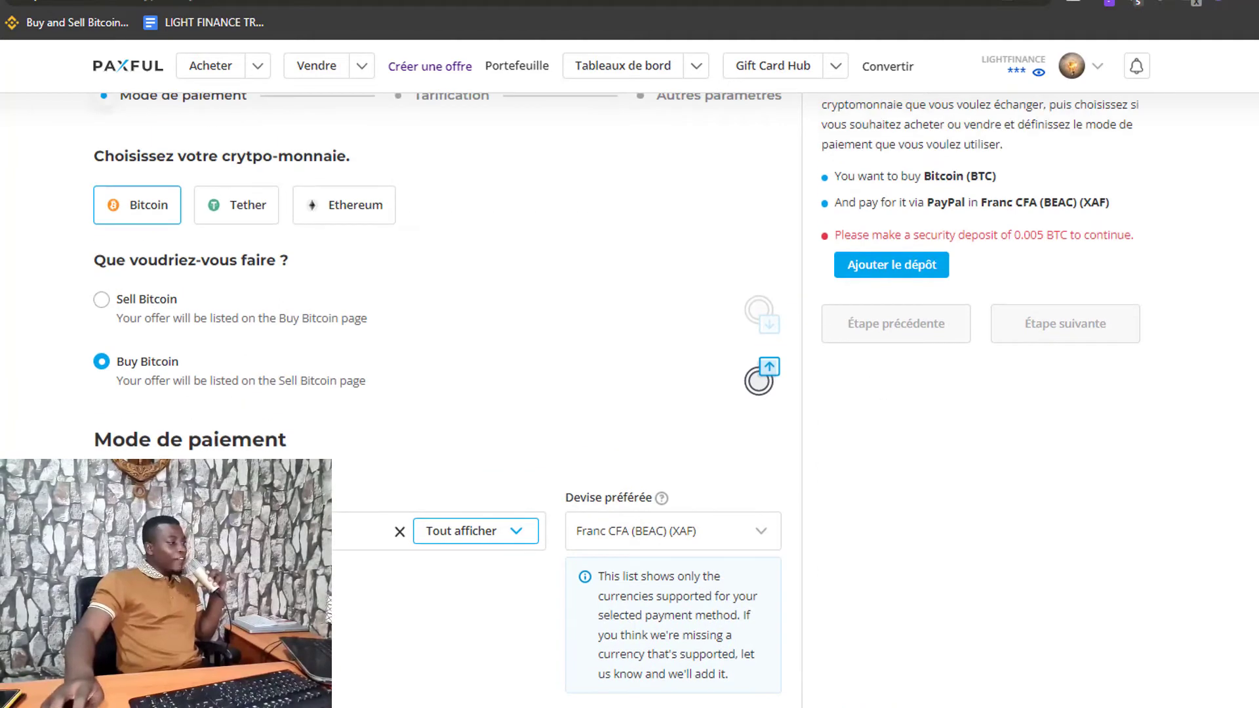
scroll(1049, 343, "up", 1)
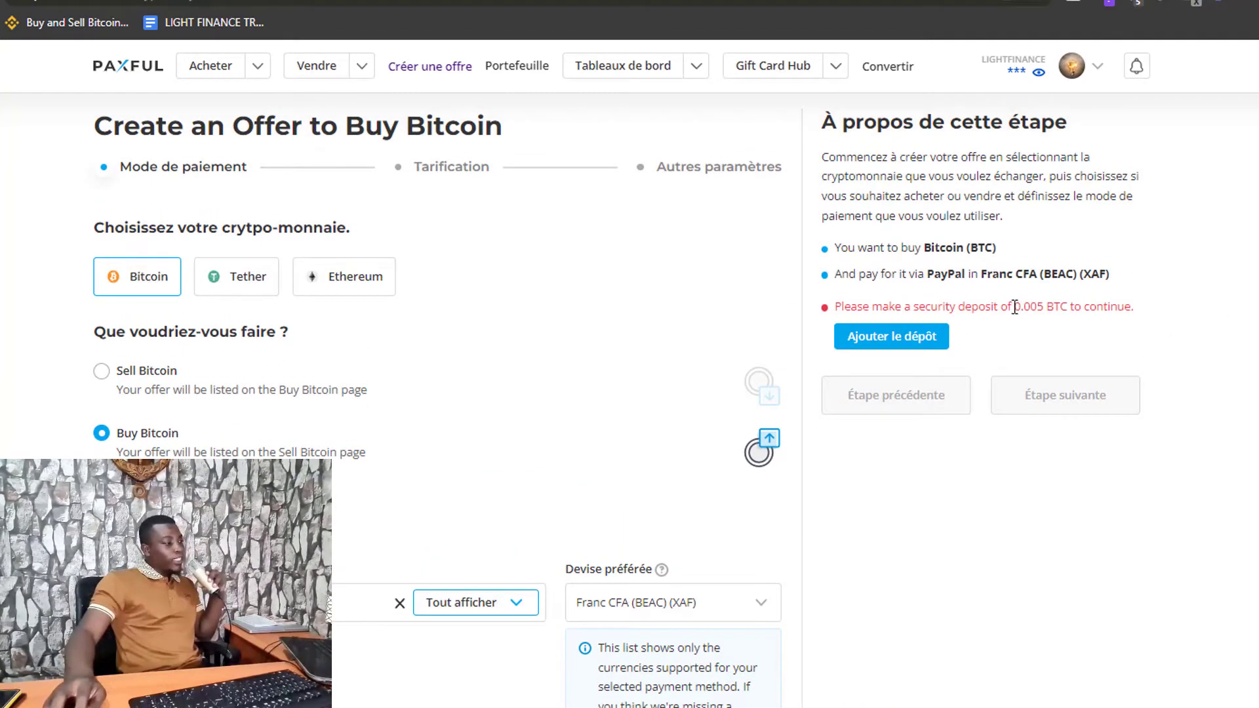
left_click_drag(1011, 308, 1048, 310)
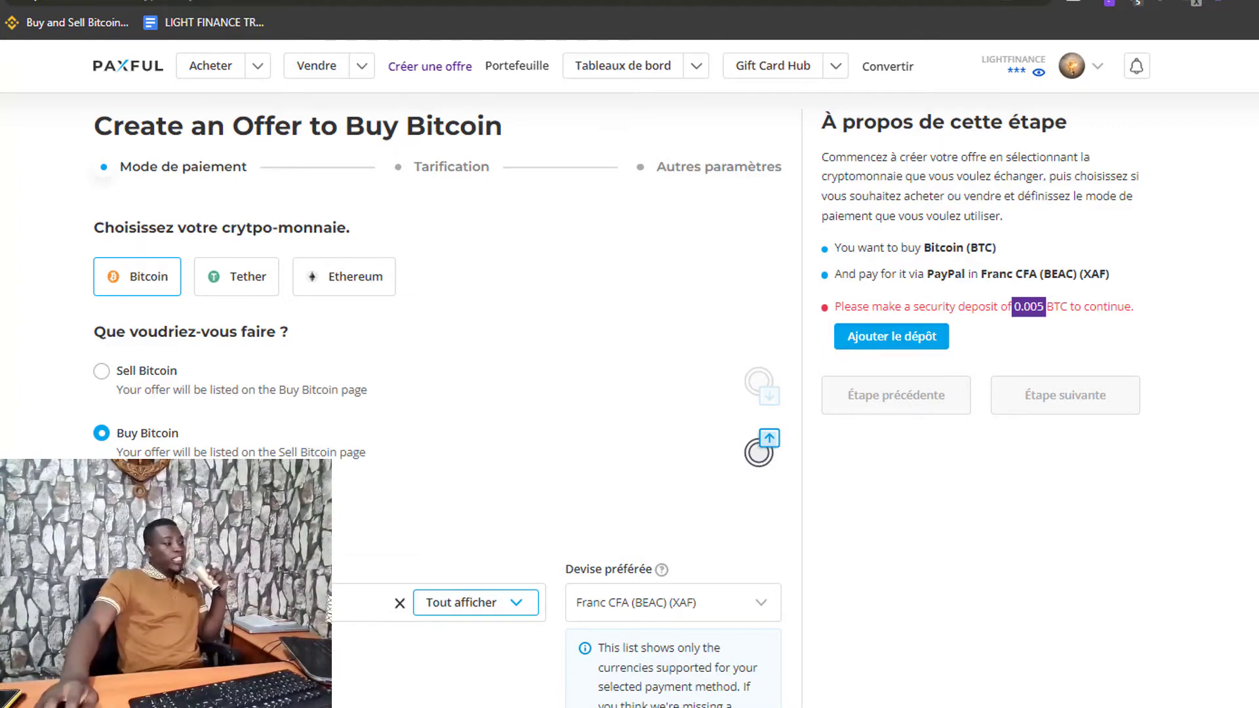
scroll(630, 354, "down", 3)
scroll(629, 355, "down", 3)
scroll(629, 354, "up", 6)
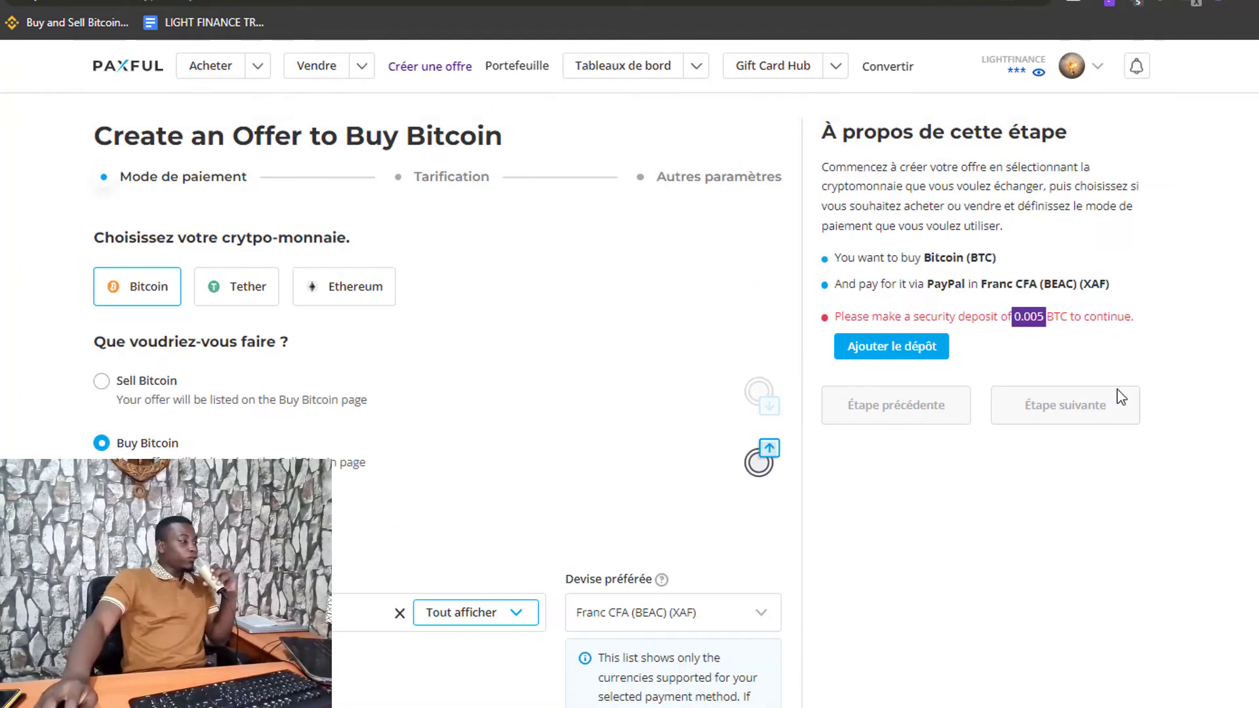
left_click(897, 346)
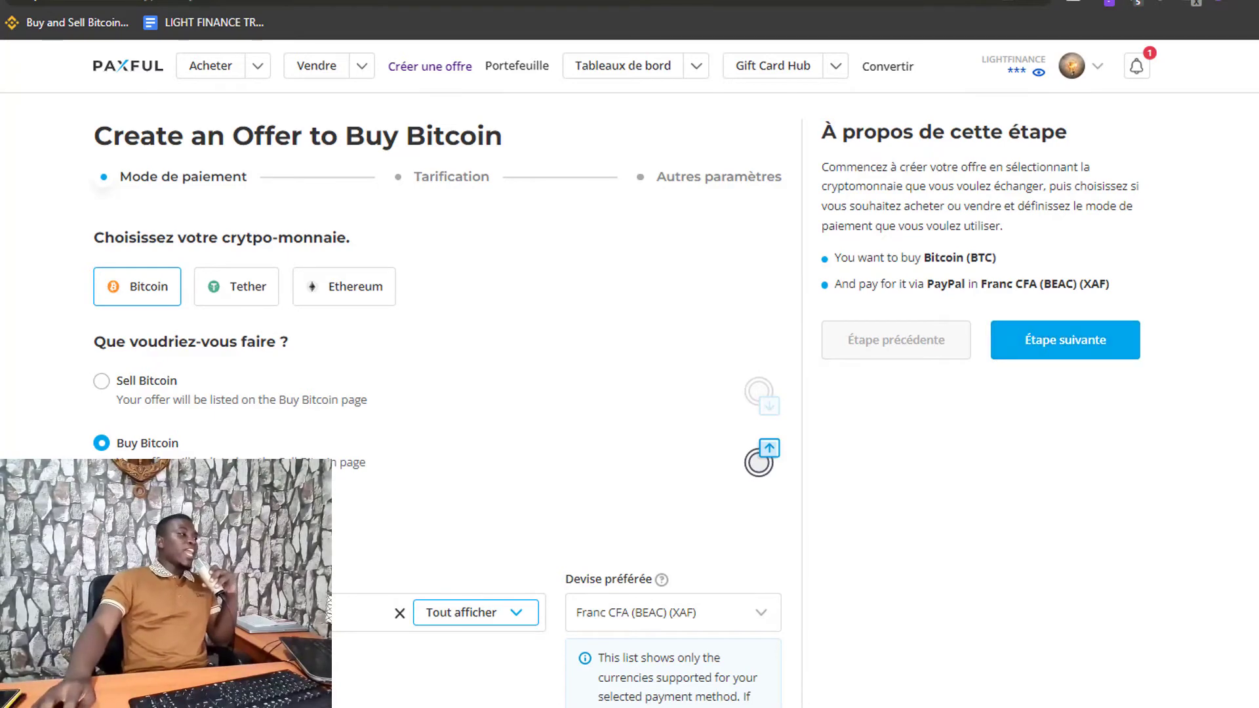
Check the payment method settings and continue the offer to the Tarification stage
scroll(1048, 322, "down", 5)
scroll(1048, 322, "up", 4)
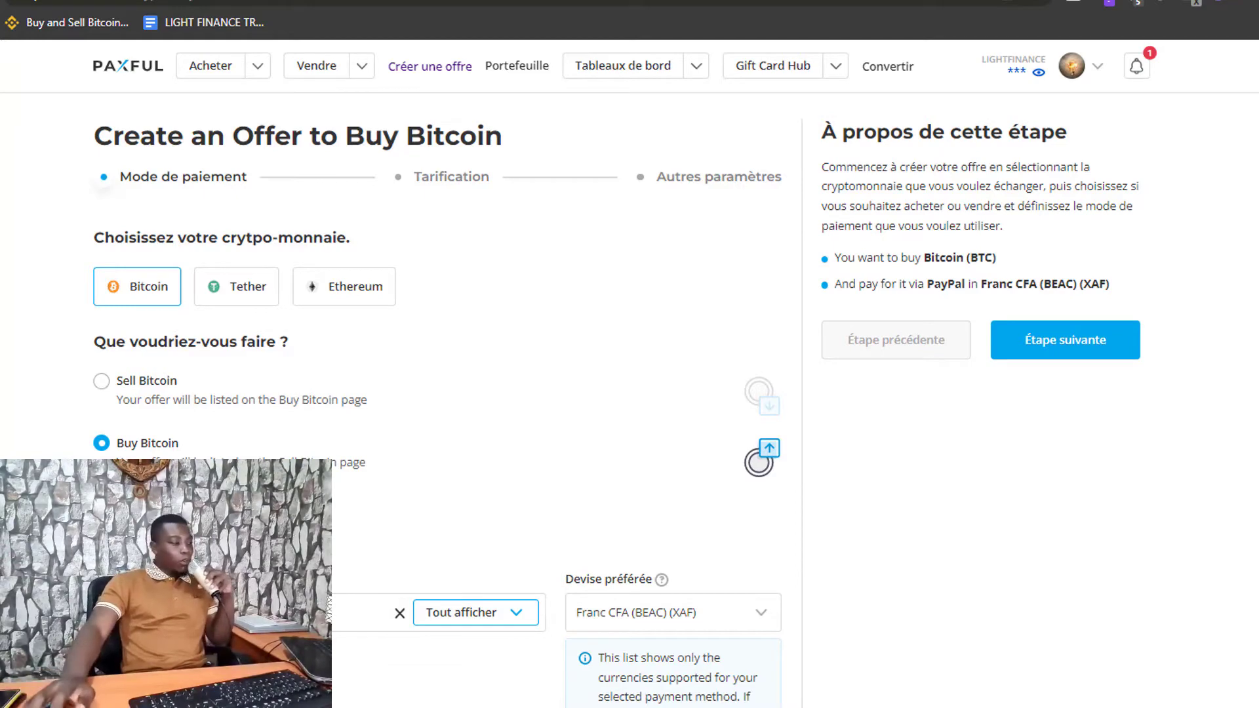
scroll(617, 394, "down", 5)
scroll(616, 394, "up", 5)
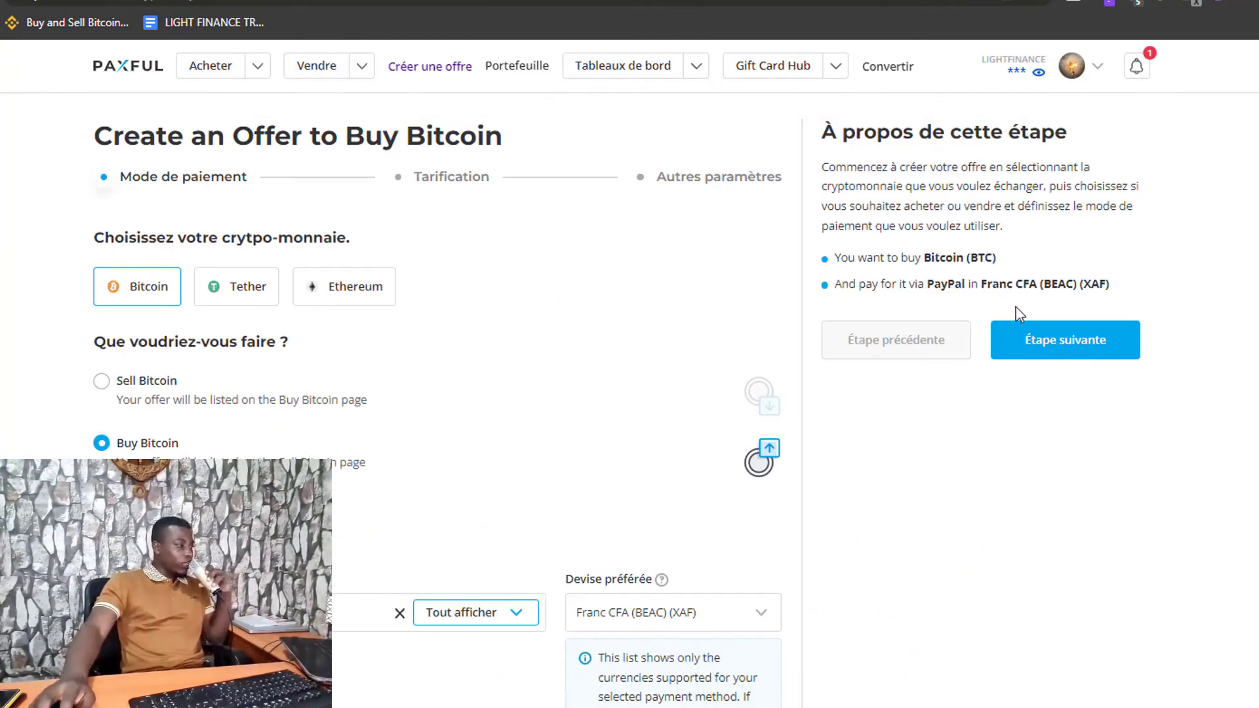
left_click(1022, 348)
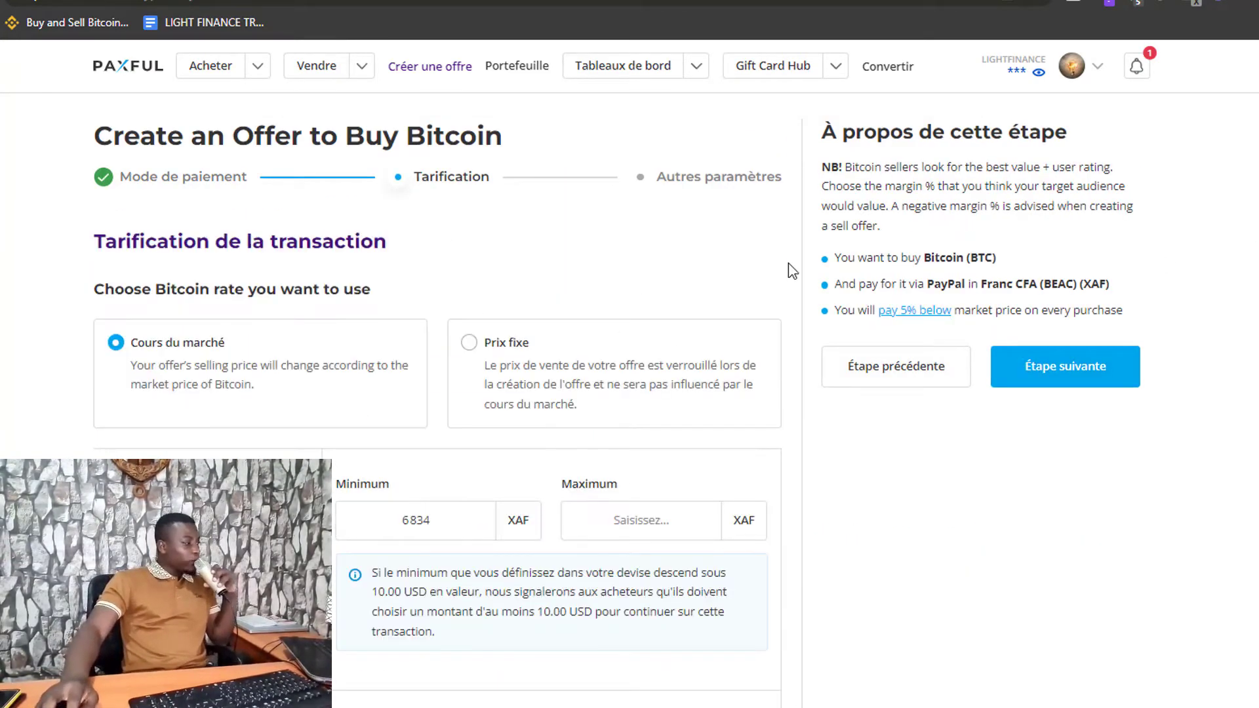
Review the offer's minimum transaction limit and set the maximum to 1000 XAF
scroll(1178, 309, "down", 4)
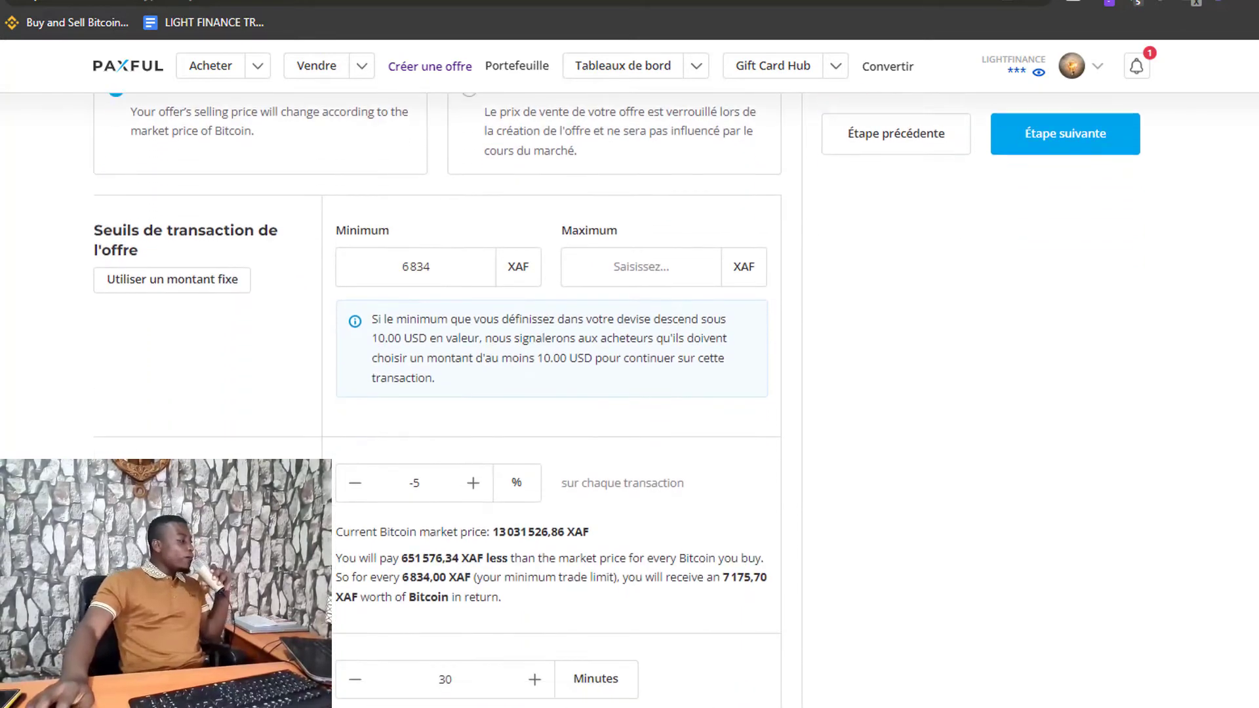
left_click_drag(455, 263, 371, 259)
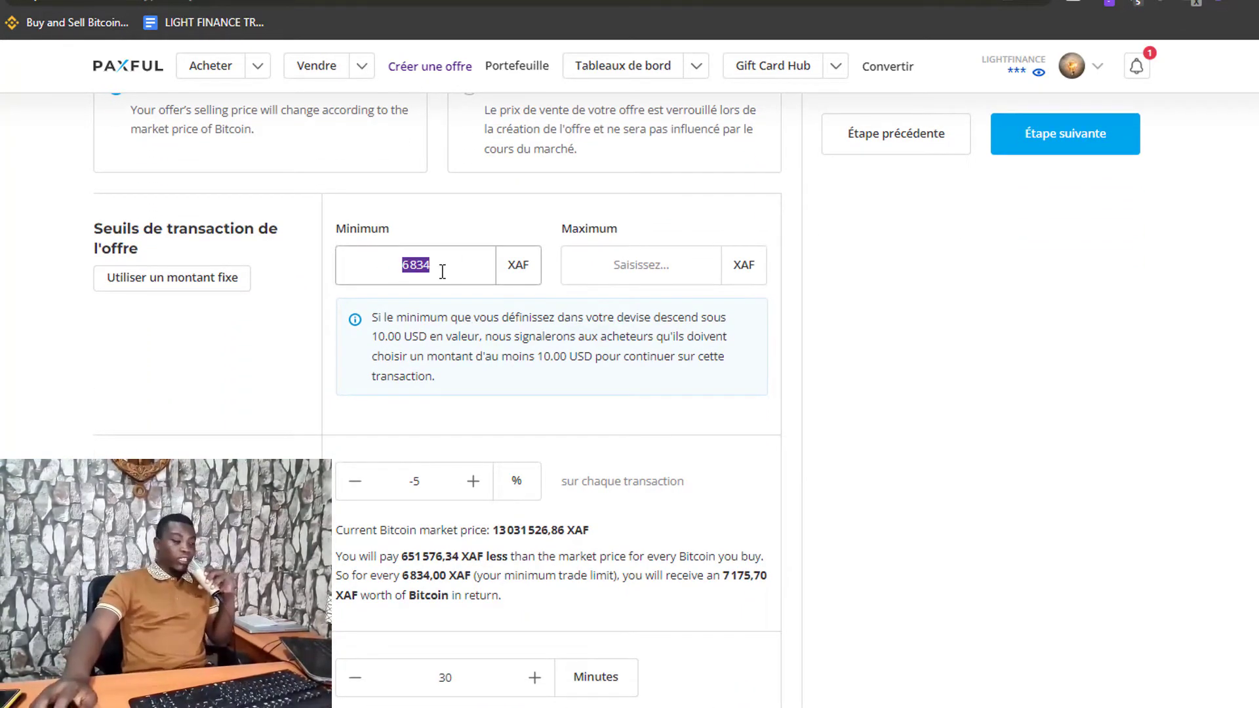
left_click_drag(516, 263, 535, 262)
left_click_drag(457, 258, 380, 264)
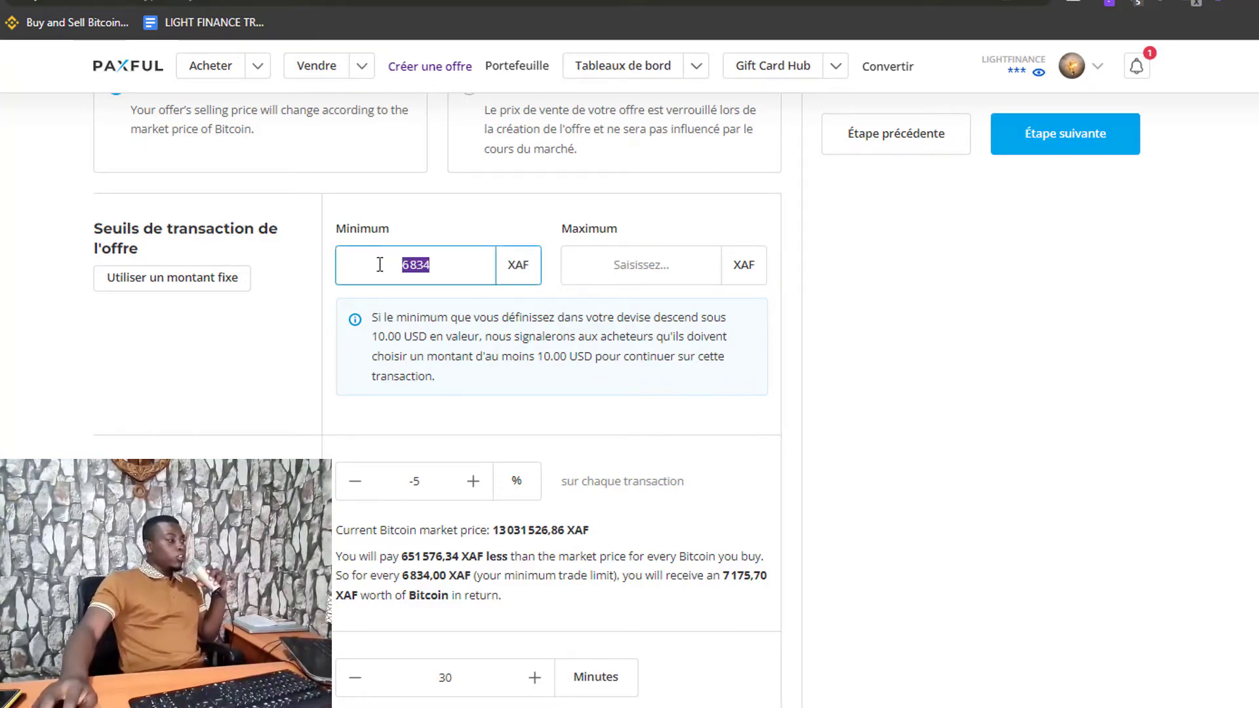
left_click(639, 259)
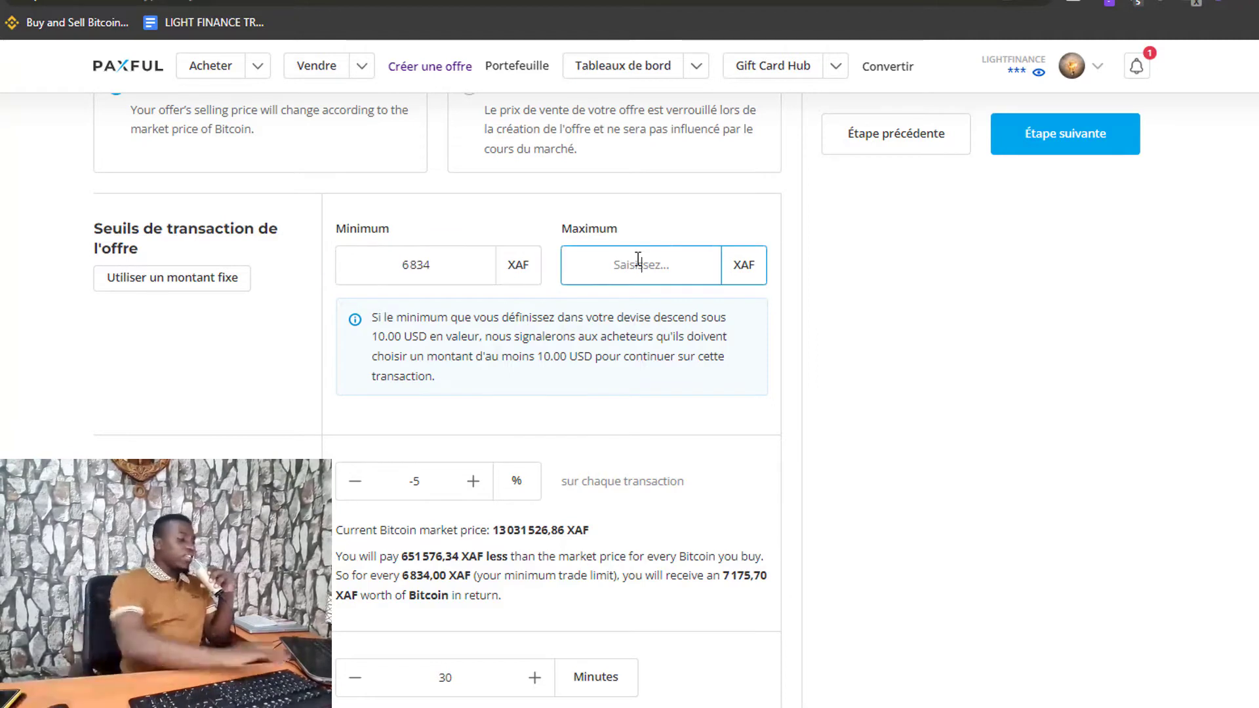
type("1000")
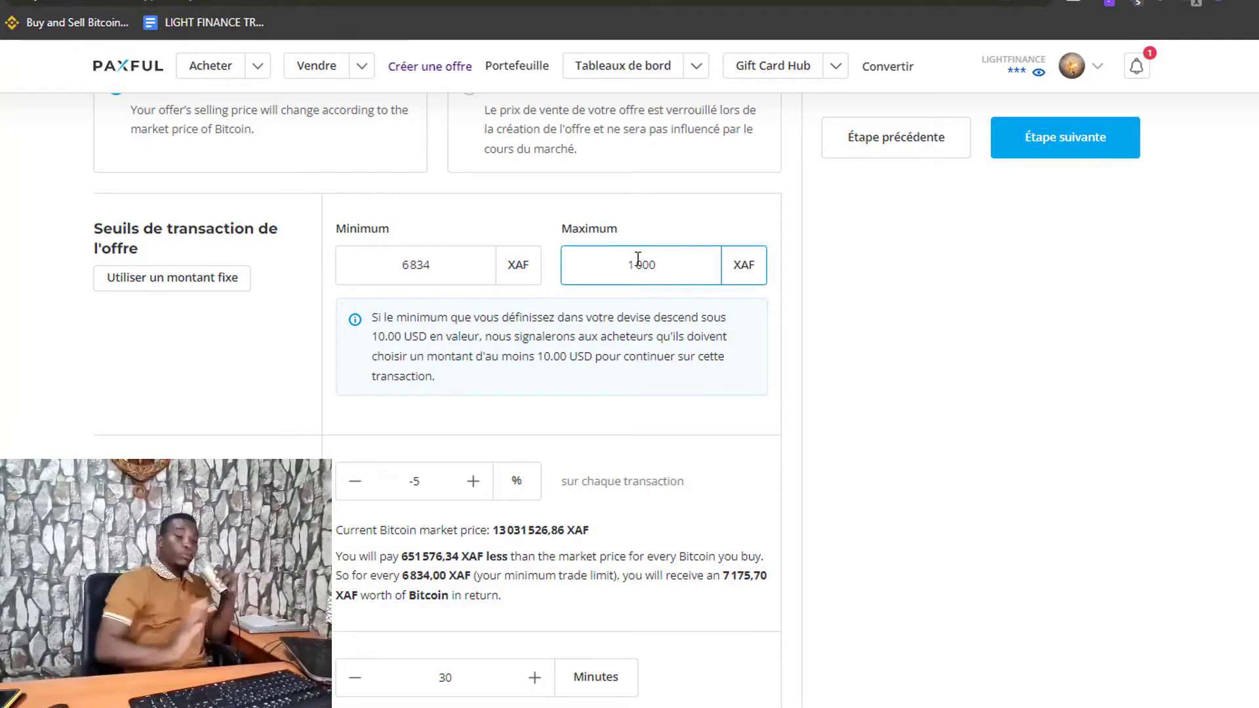
Examine the offer's gain percentage and the explanation of the Bitcoin market price and amount received
scroll(1181, 344, "down", 1)
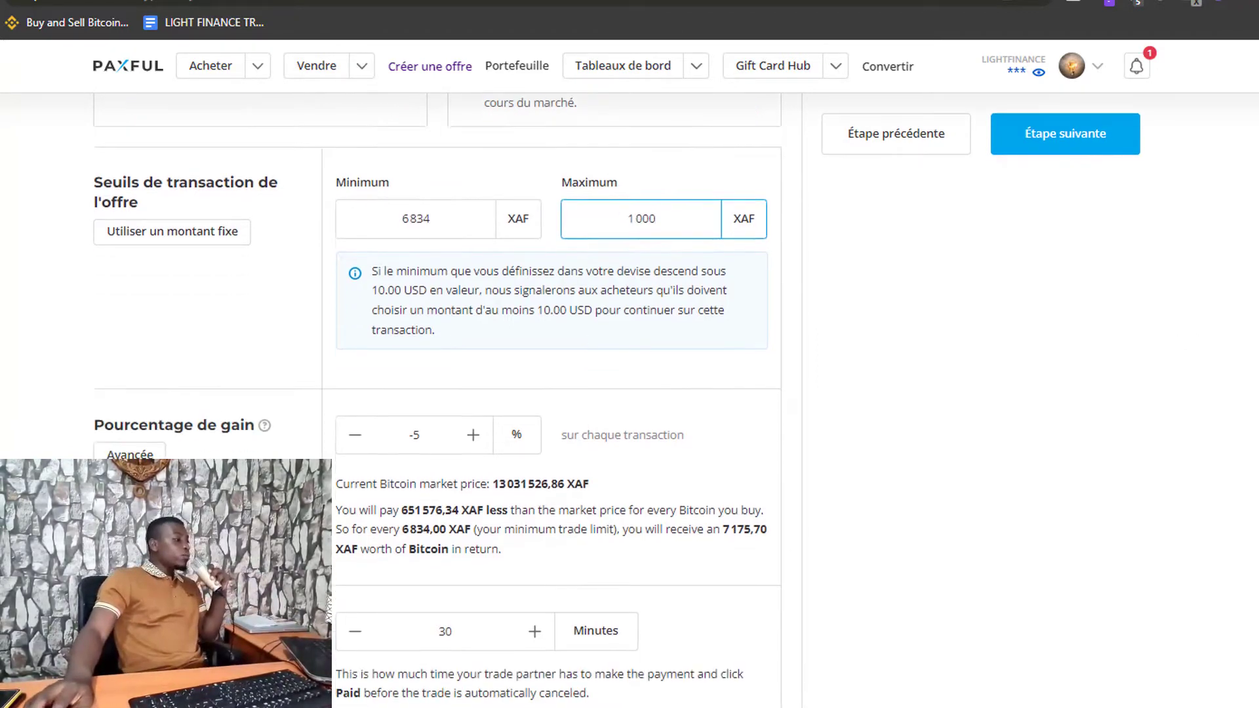
scroll(623, 488, "down", 1)
double_click(414, 368)
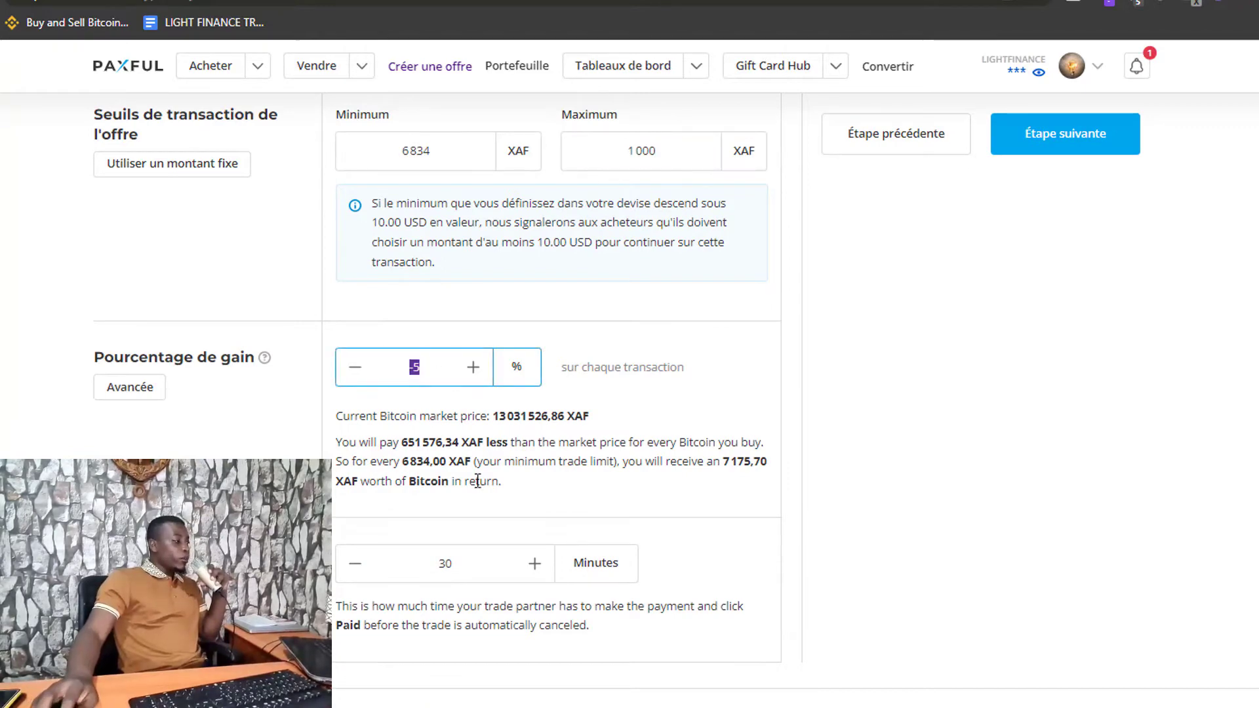
left_click_drag(501, 482, 335, 416)
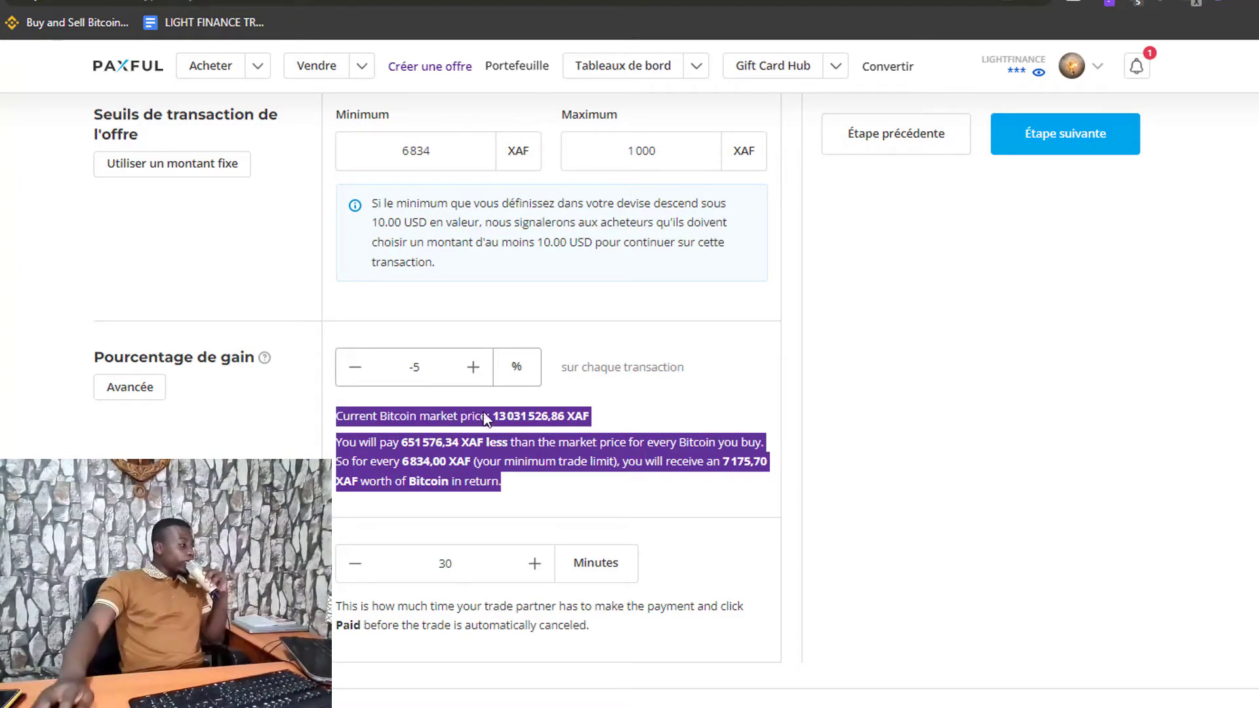
Raise the offer's gain percentage to 2% on each transaction, checking the market price explanation beneath it
left_click(426, 372)
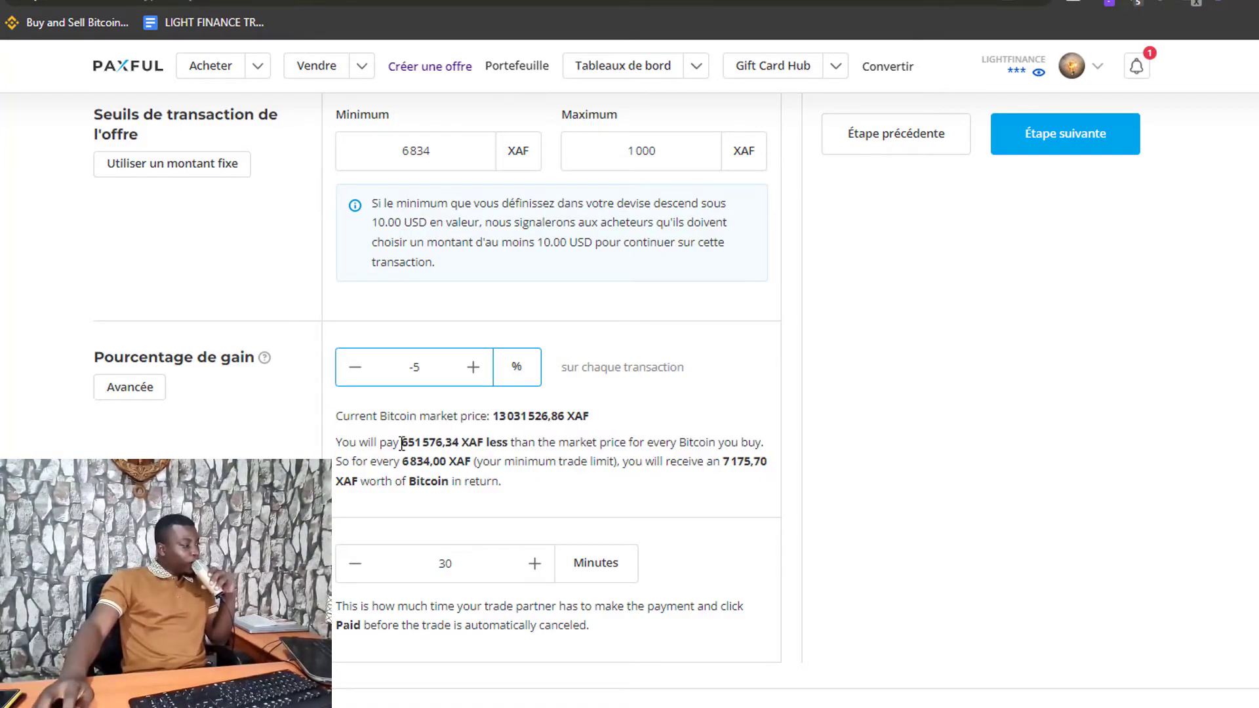
left_click_drag(402, 442, 467, 463)
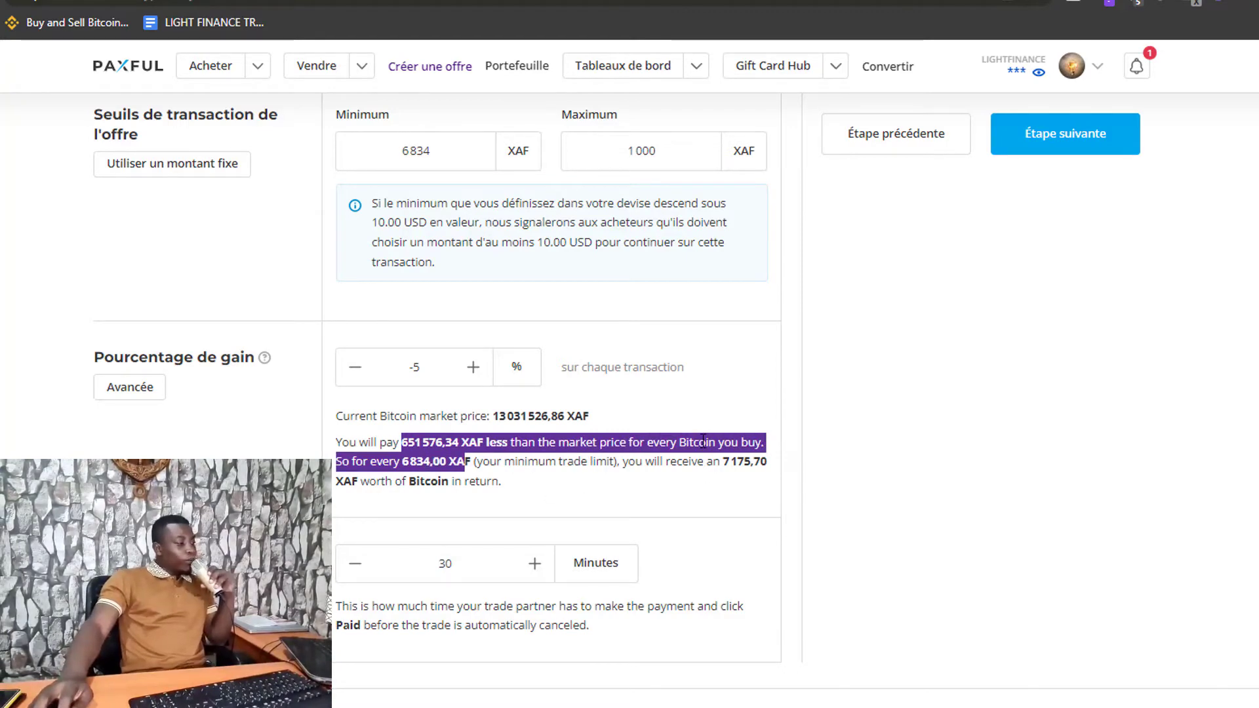
left_click(473, 368)
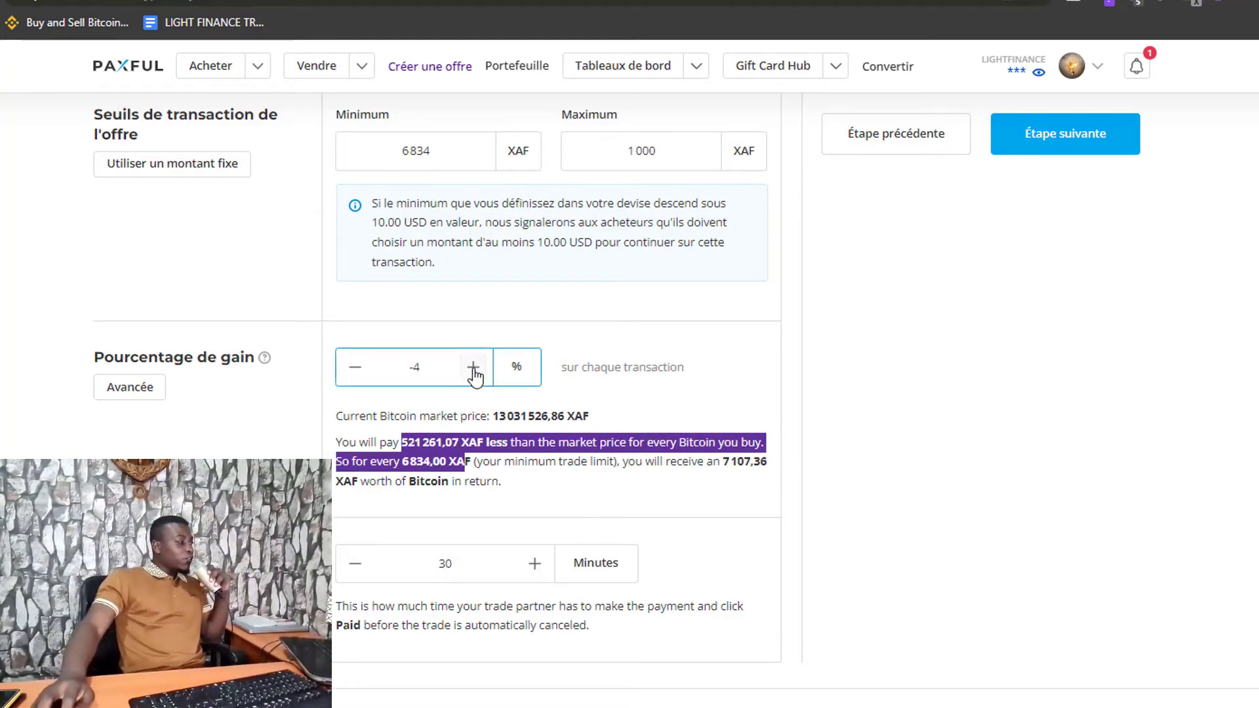
left_click(473, 369)
left_click(474, 368)
left_click(474, 369)
left_click(473, 369)
left_click(473, 368)
left_click(472, 369)
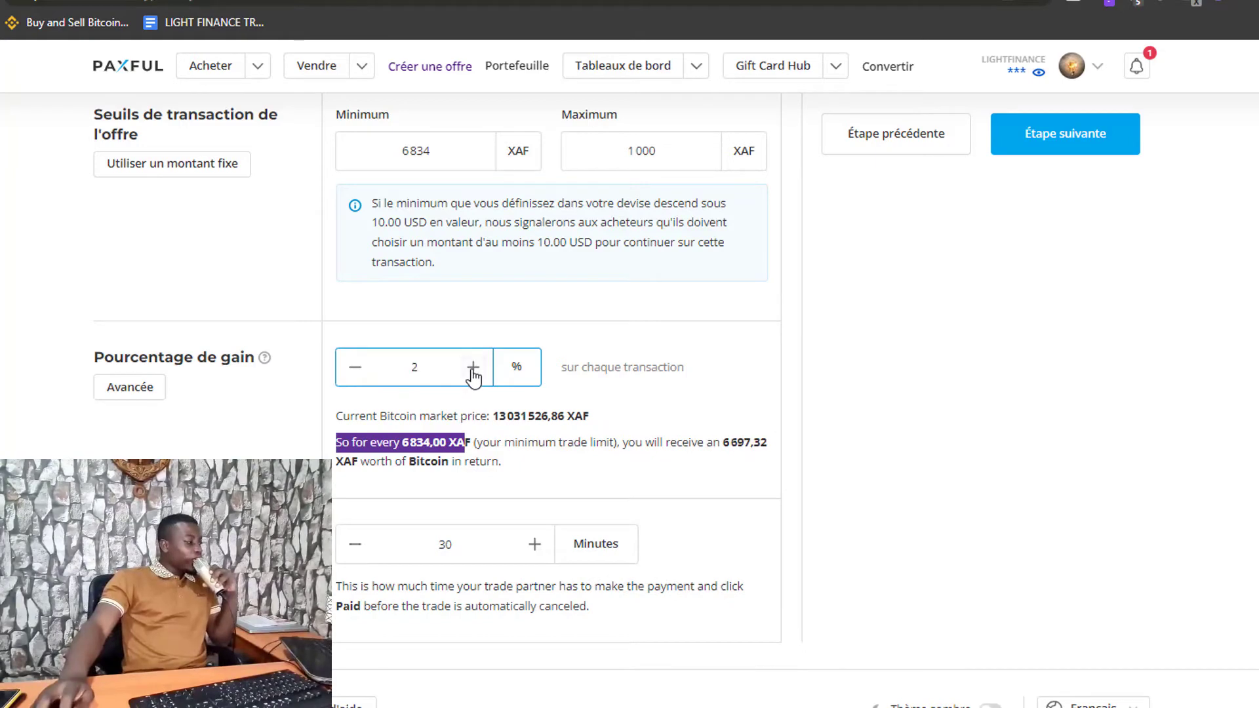
left_click(459, 462)
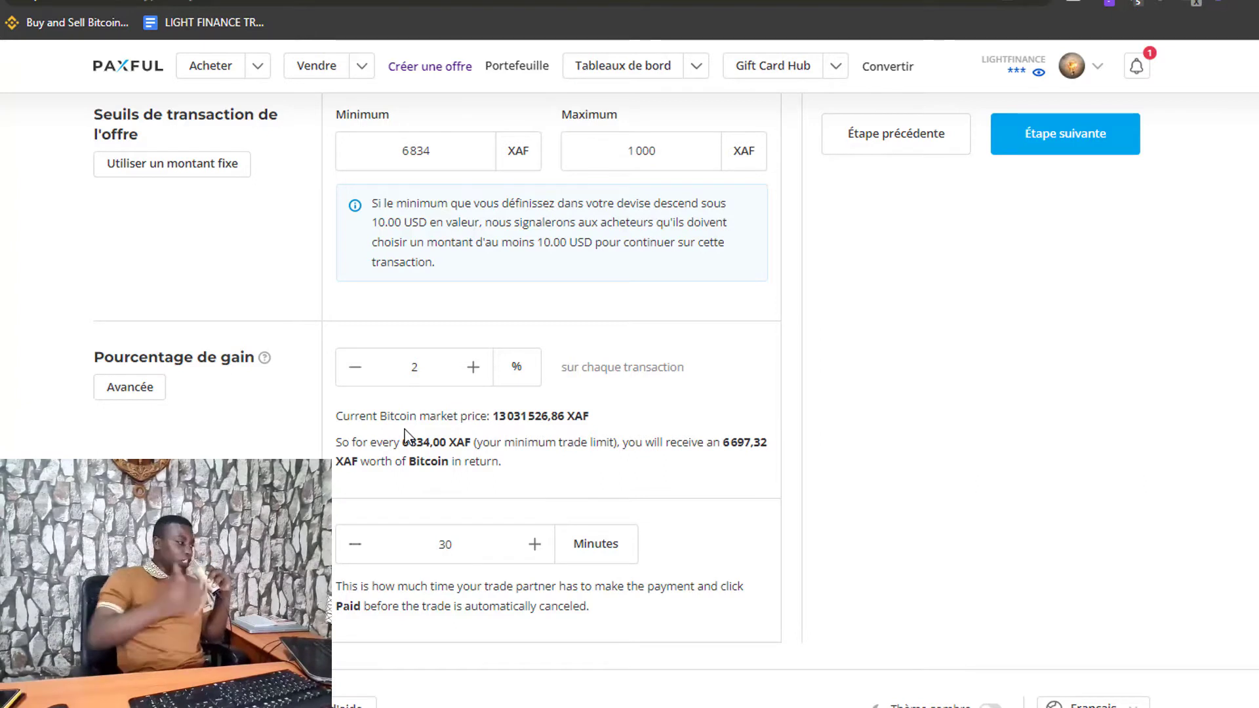
Examine the offer's validity duration in minutes and how it can be increased or decreased
scroll(1239, 422, "down", 1)
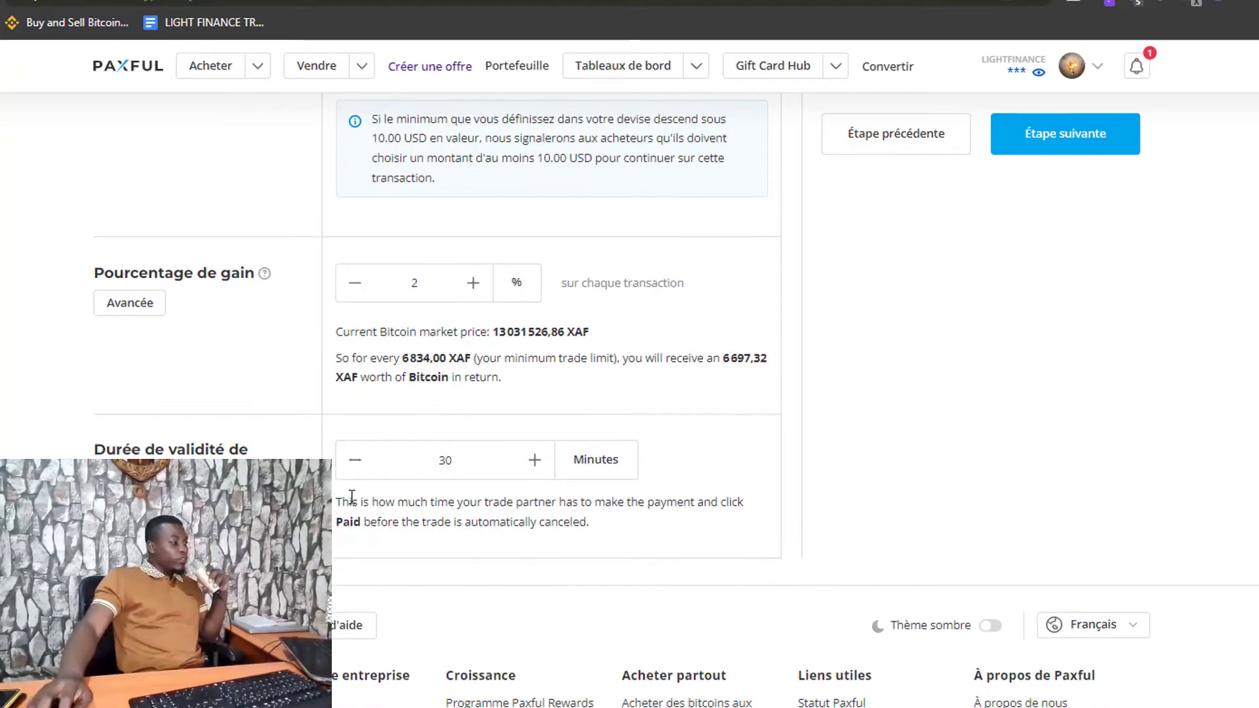
left_click(478, 463)
left_click_drag(478, 464, 425, 460)
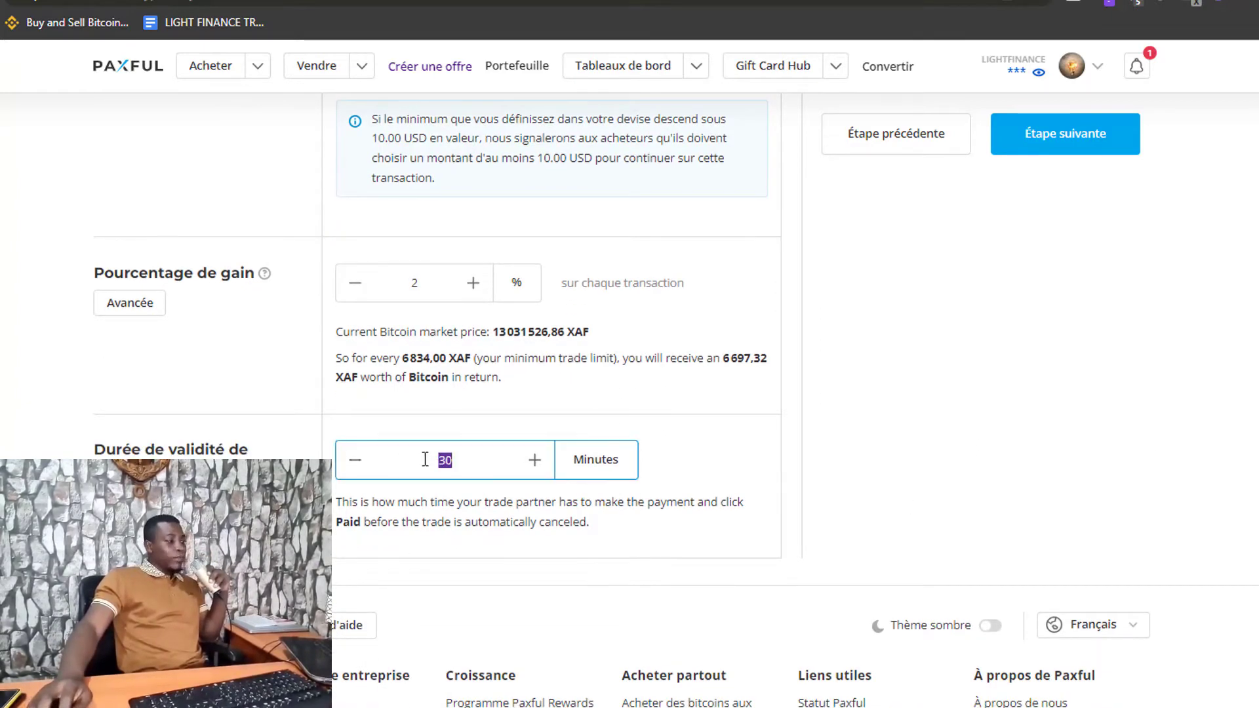
left_click(534, 461)
left_click(354, 460)
Correct the maximum transaction limit to 10000 XAF and continue the offer to the Autres paramètres stage
left_click(1065, 134)
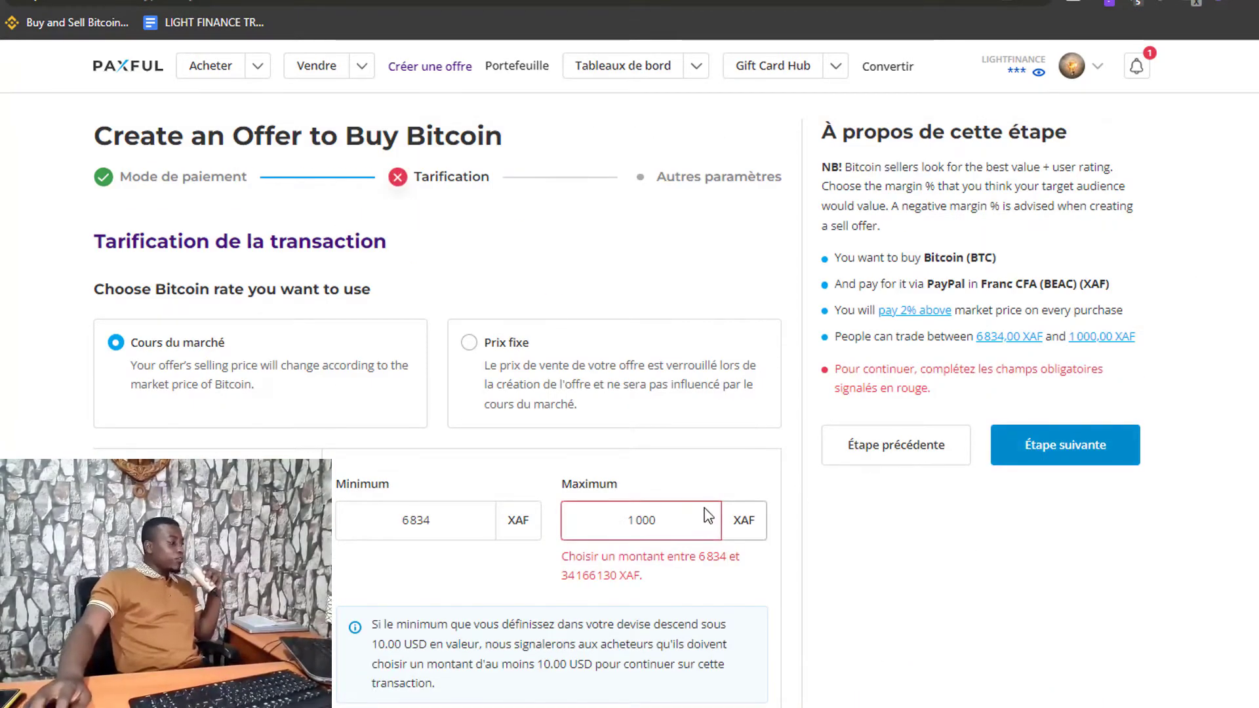
left_click(667, 521)
type("0")
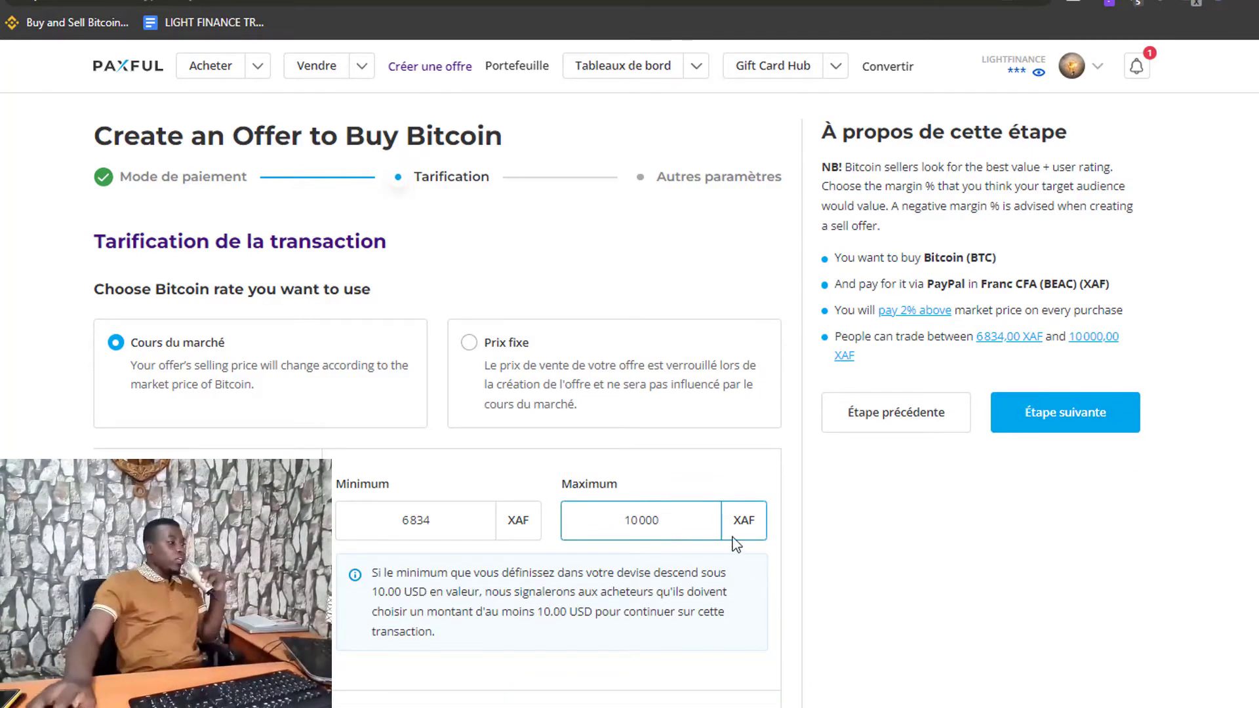
left_click(1018, 417)
left_click(1018, 417)
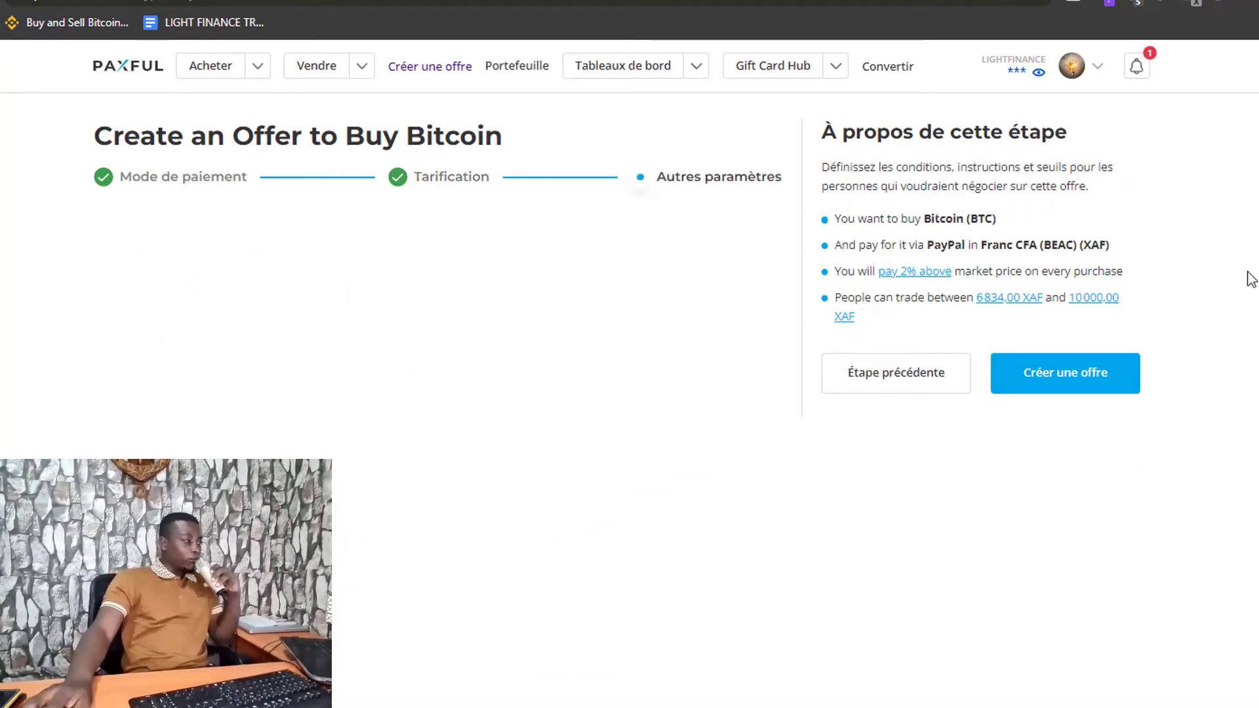
Add the "envoi à un proche" tag to the offer and open the offer's label for editing
scroll(617, 253, "down", 4)
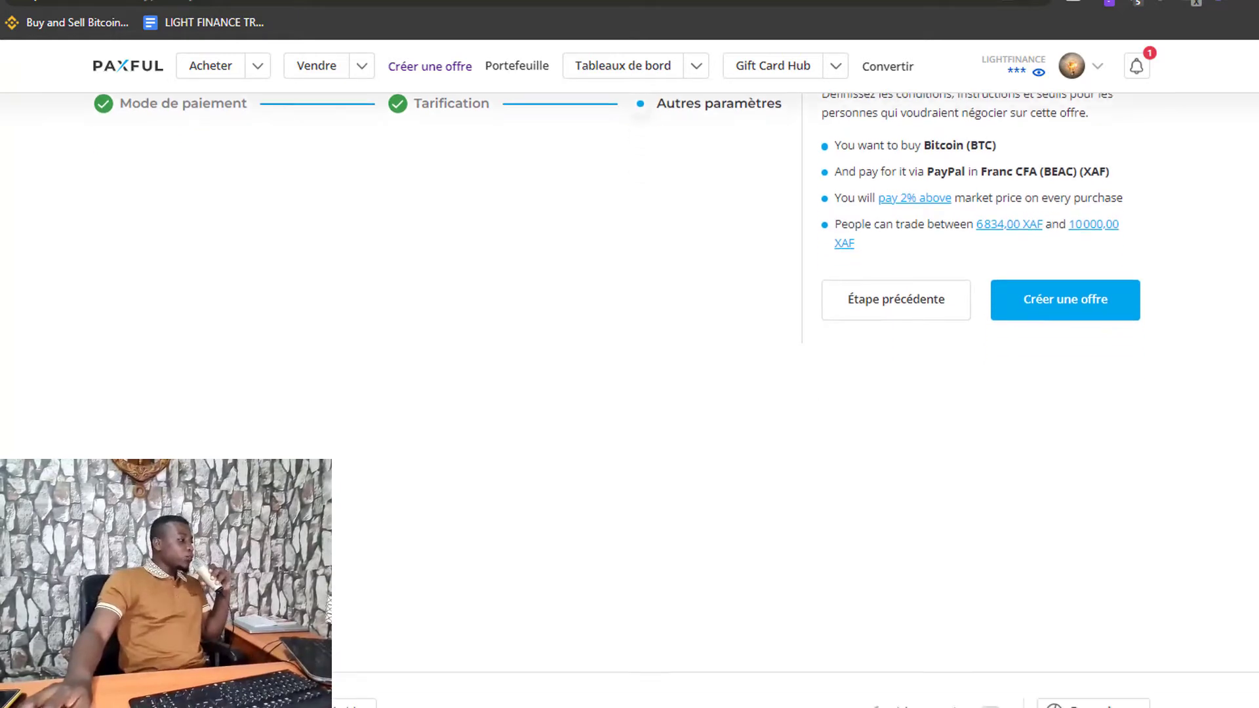
scroll(617, 254, "up", 3)
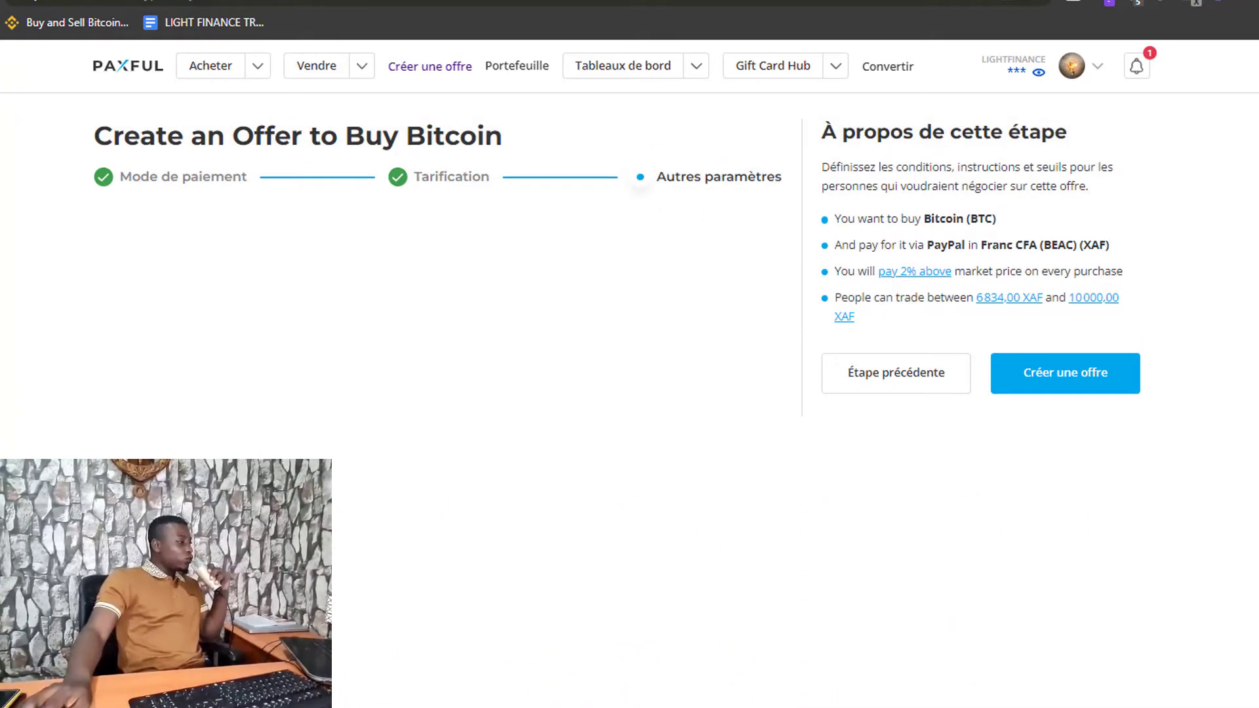
left_click(337, 341)
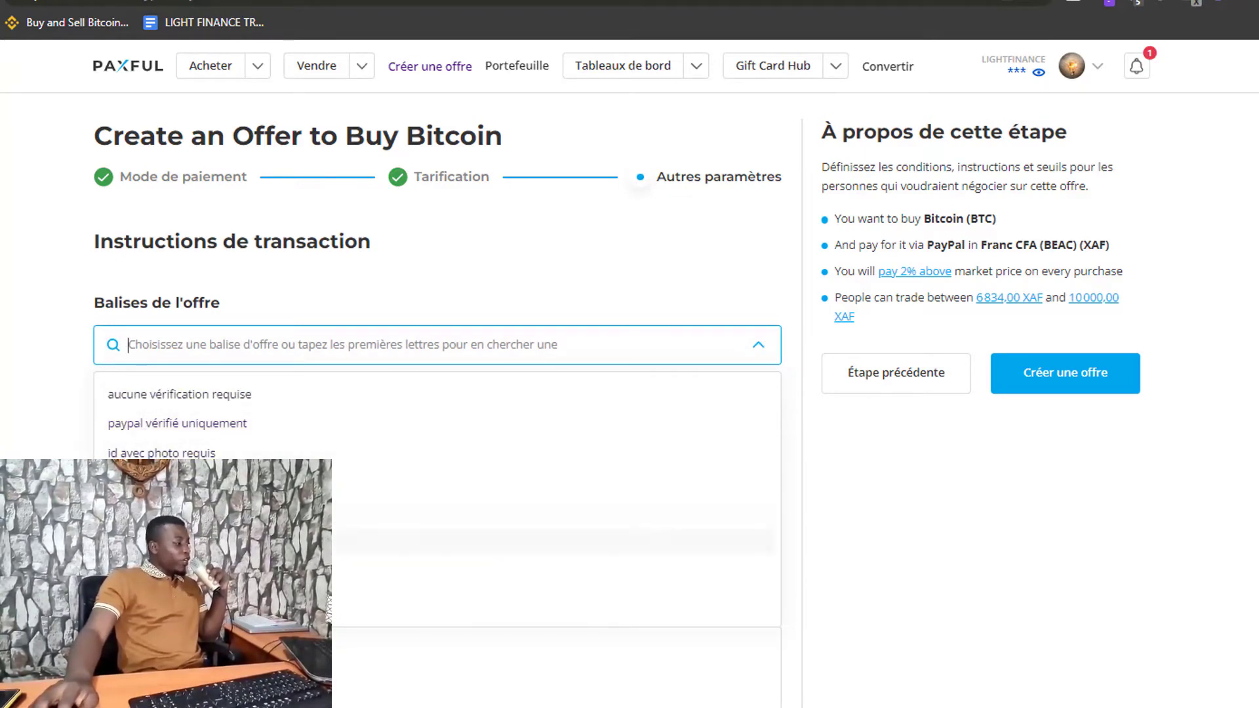
left_click(197, 539)
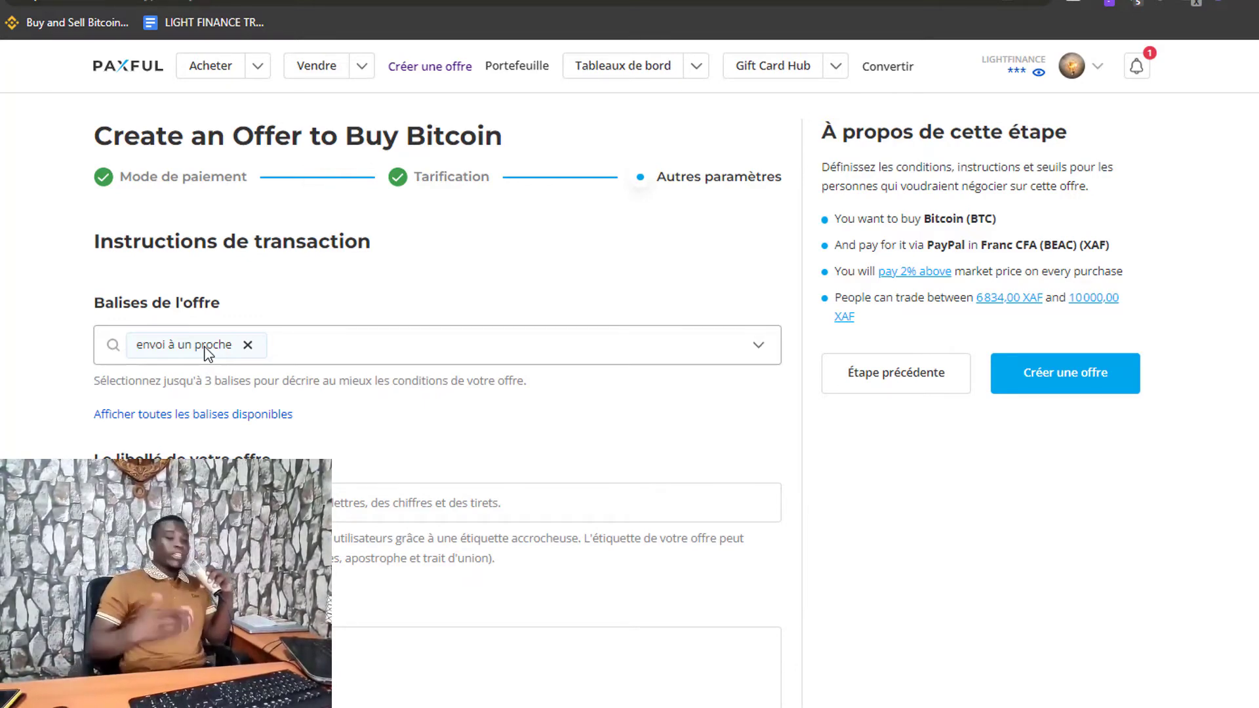
left_click(682, 502)
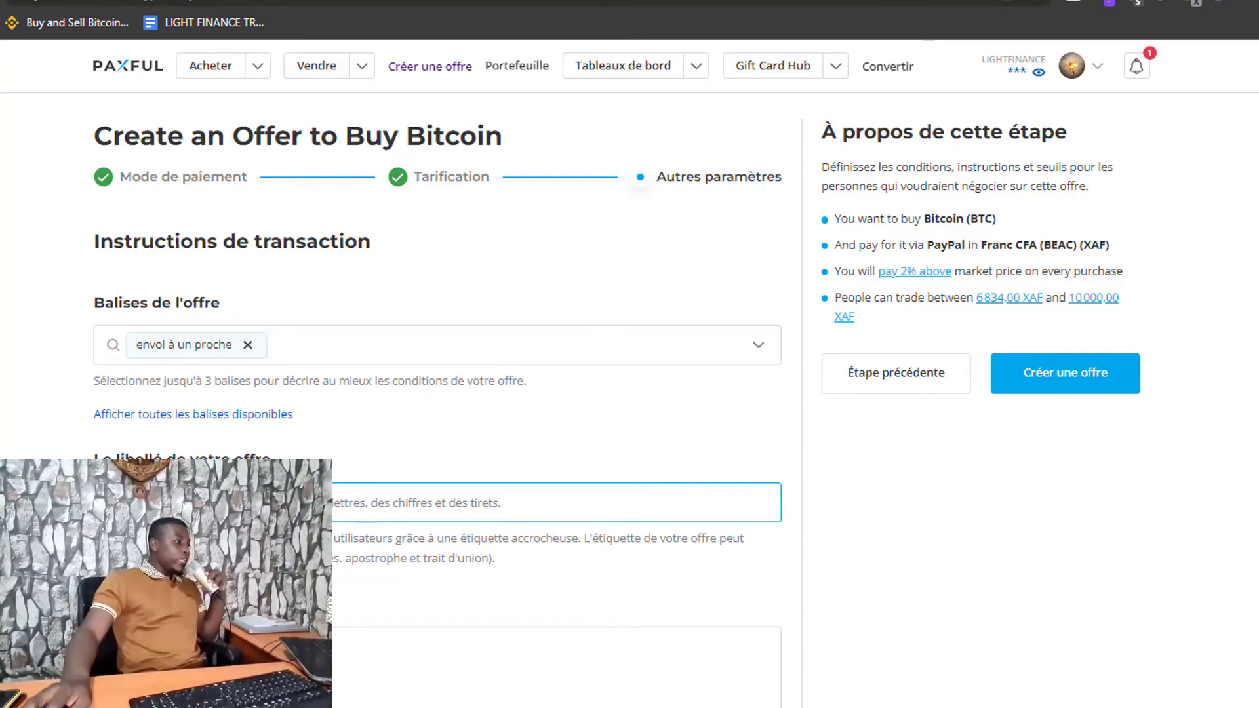
scroll(682, 394, "down", 2)
scroll(458, 375, "down", 1)
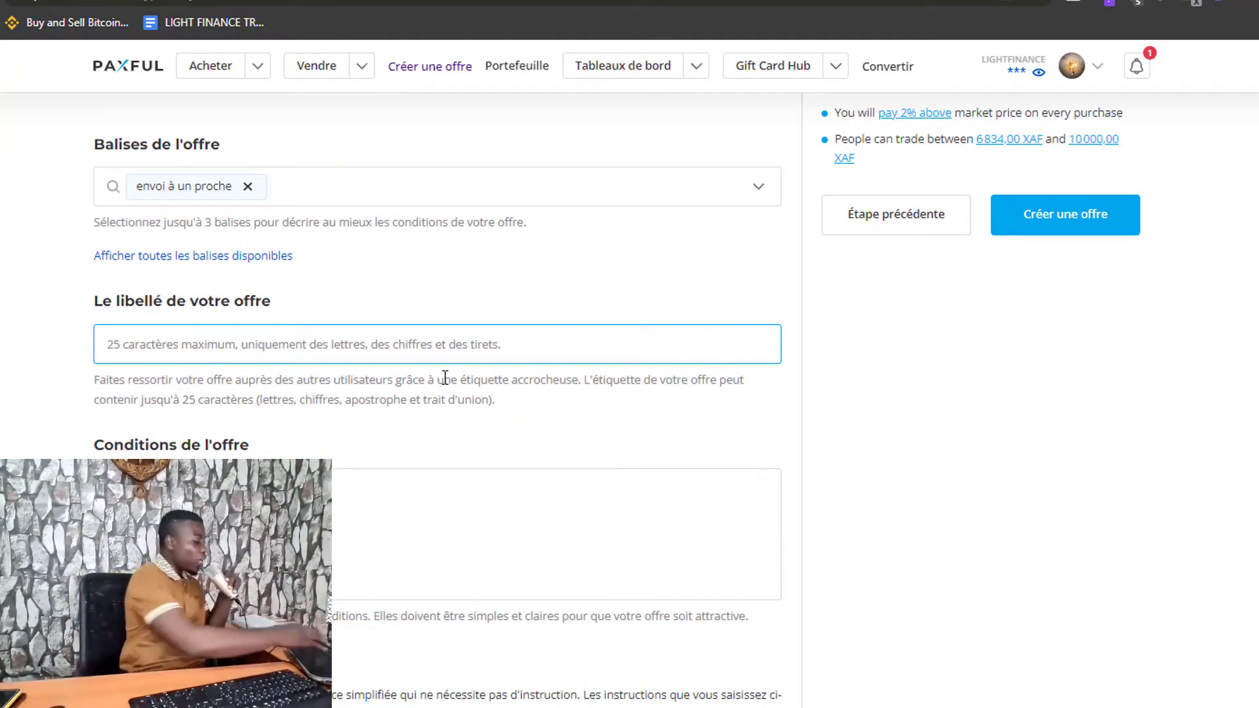
type("ve")
type("e")
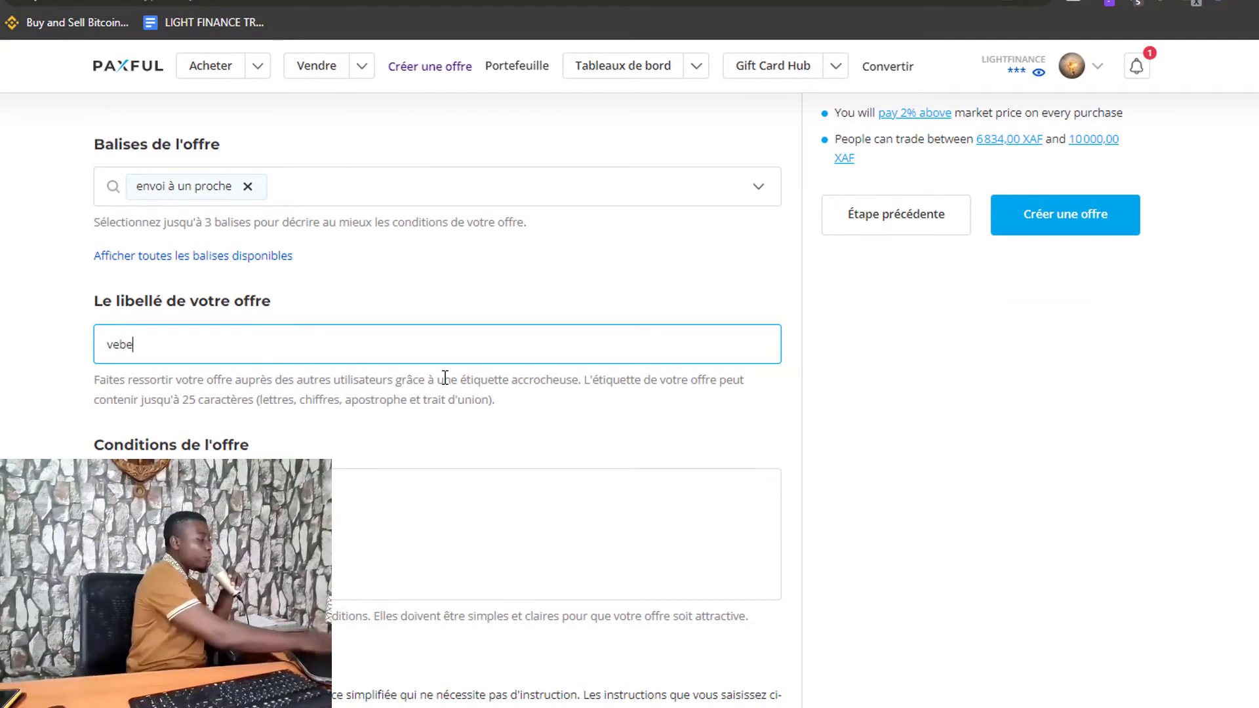
key("BackSpace")
key("BackSpace")
type("nez chew")
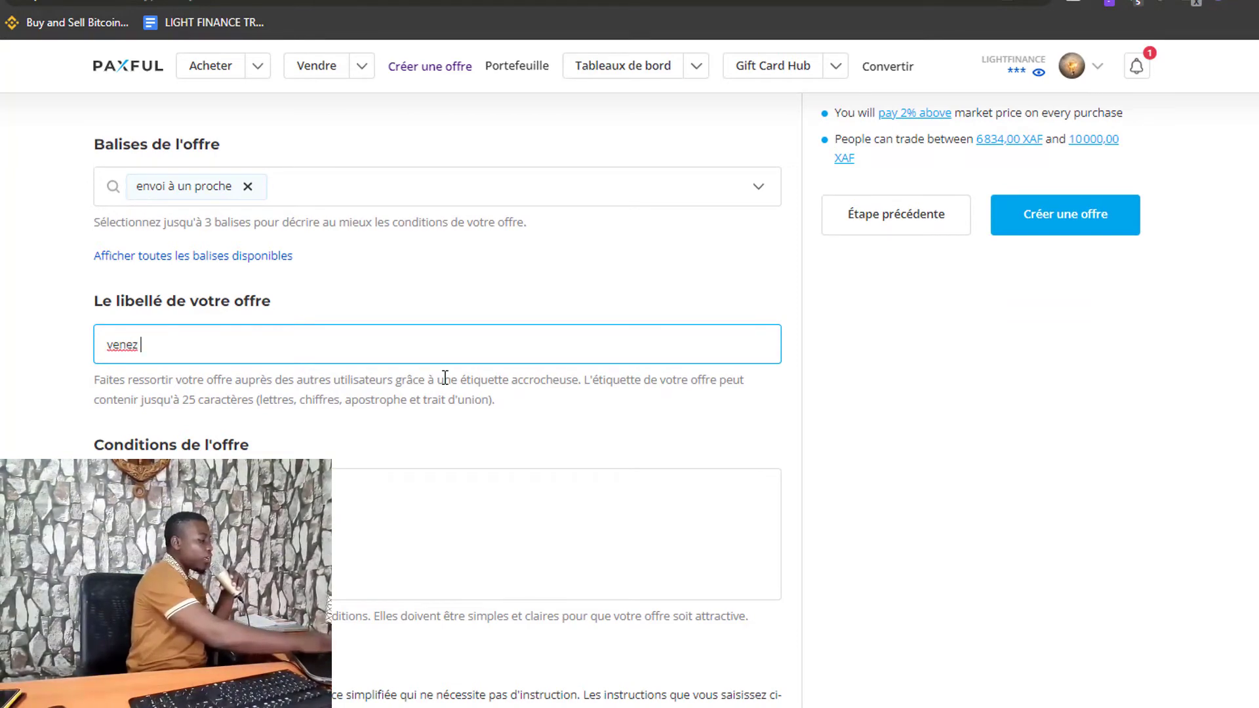
key("BackSpace")
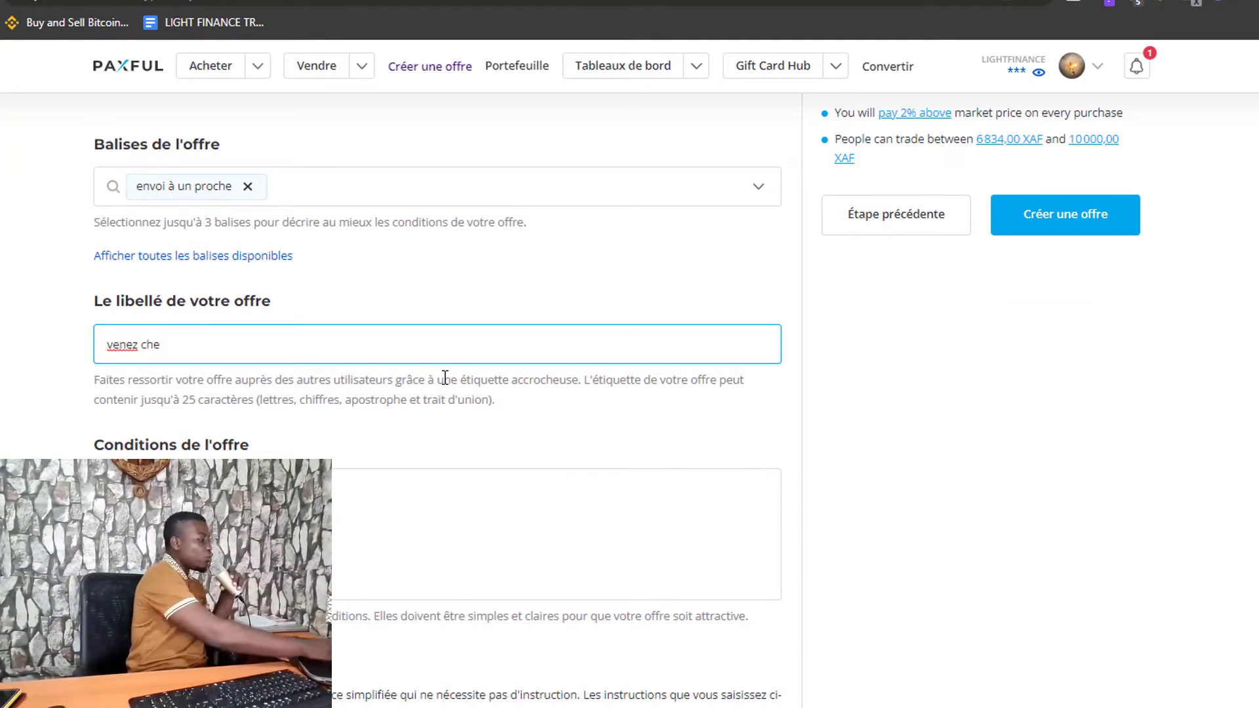
key("BackSpace")
key("BackSpace")
key("BackSpace")
key("BackSpace")
key("BackSpace")
key("BackSpace")
key("BackSpace")
key("BackSpace")
key("BackSpace")
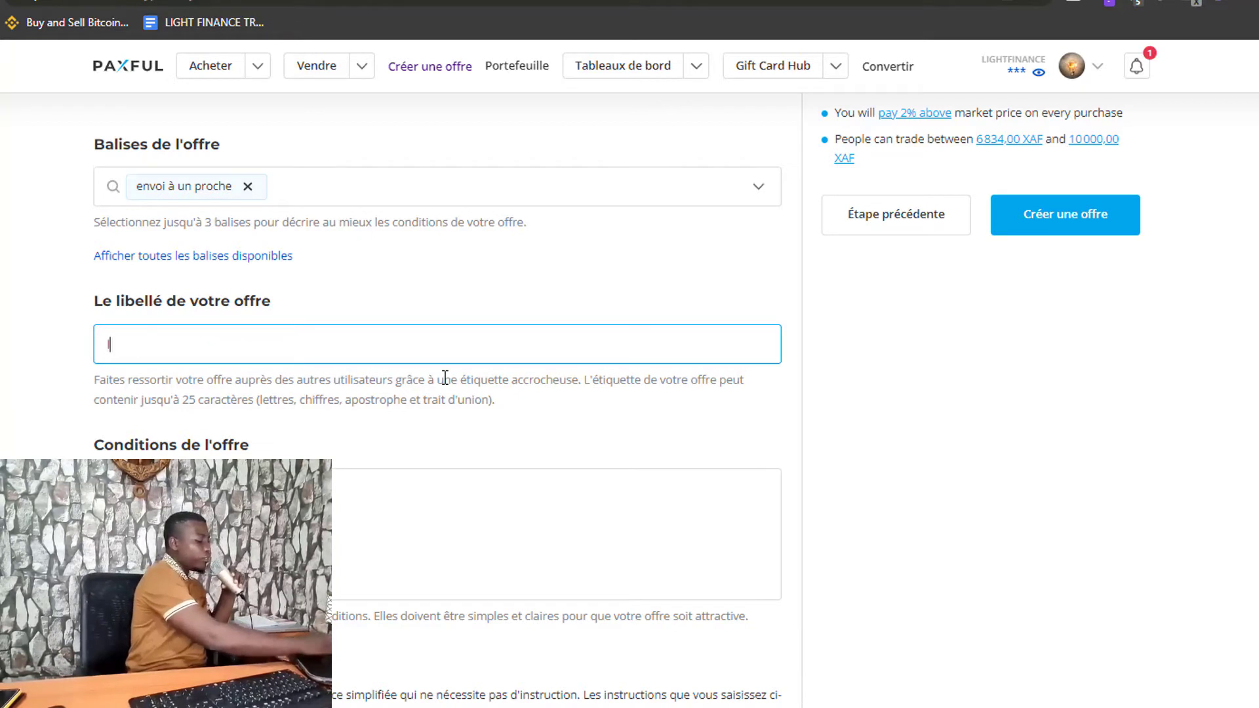
Enter "light finance" as the offer's label
type("light fina")
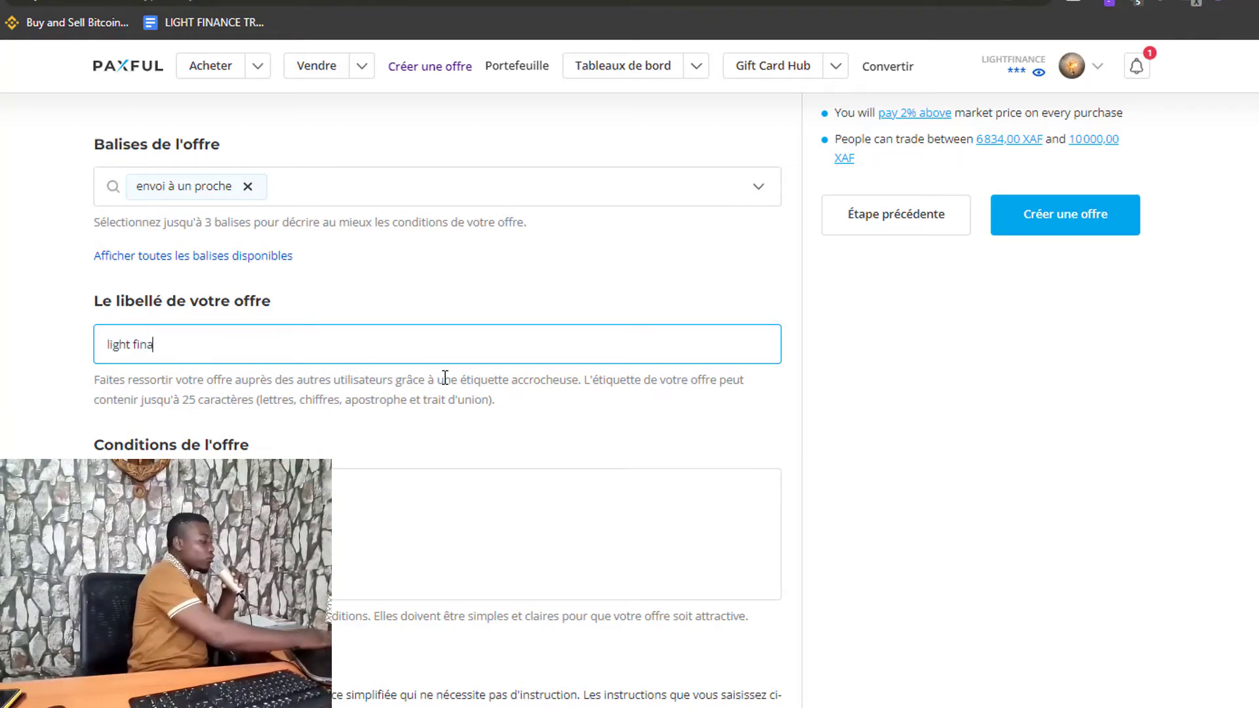
type("nce")
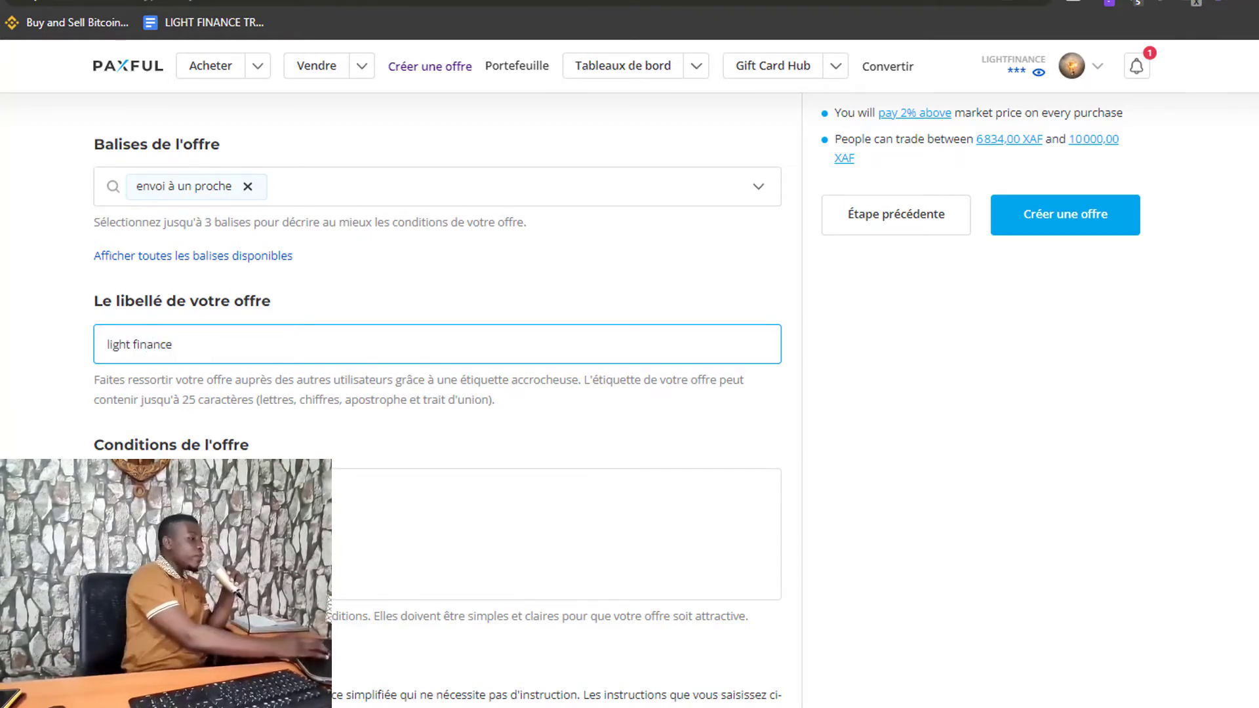
Write "ecris ton mail" as the offer's conditions
scroll(445, 377, "down", 2)
scroll(877, 200, "down", 2)
left_click(434, 211)
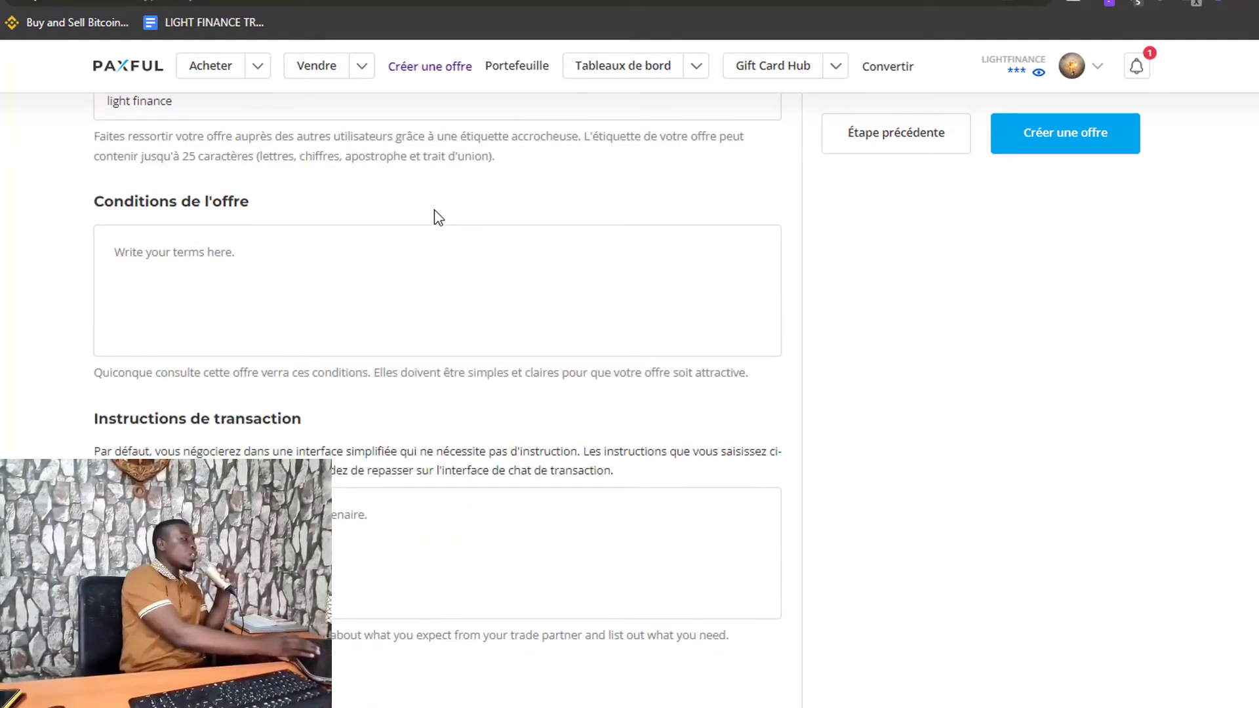
scroll(1070, 249, "up", 5)
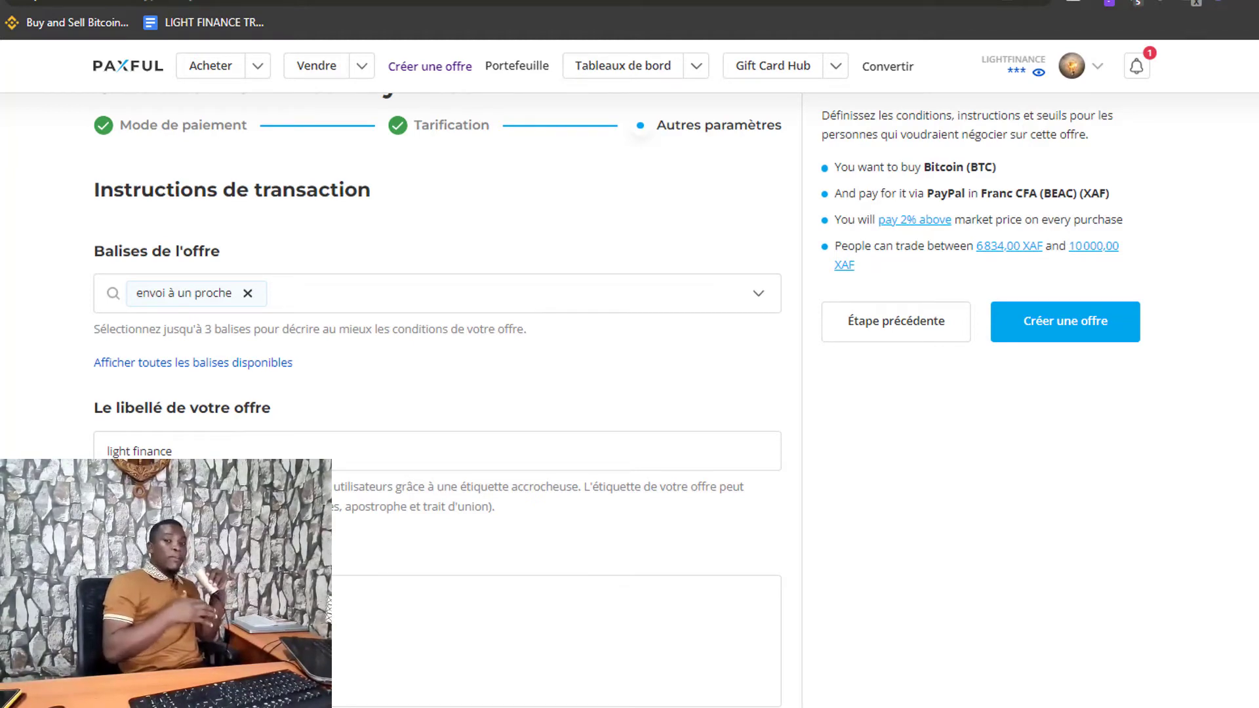
scroll(445, 534, "down", 7)
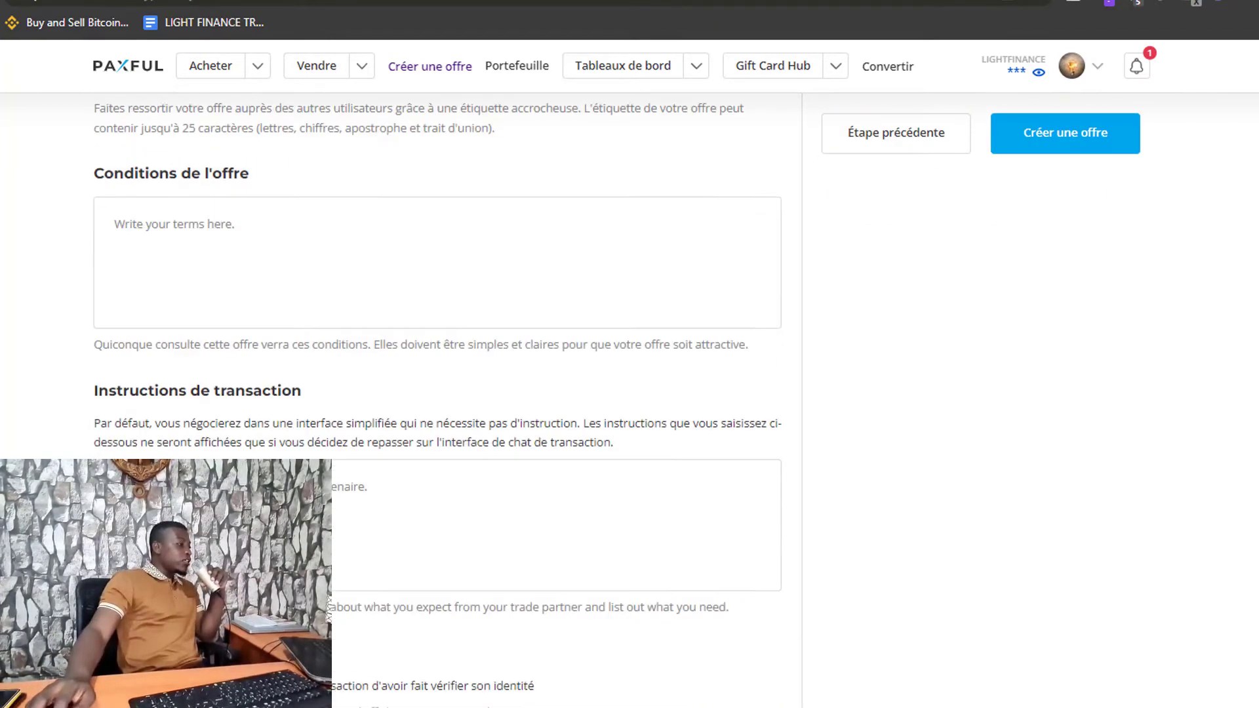
left_click(284, 229)
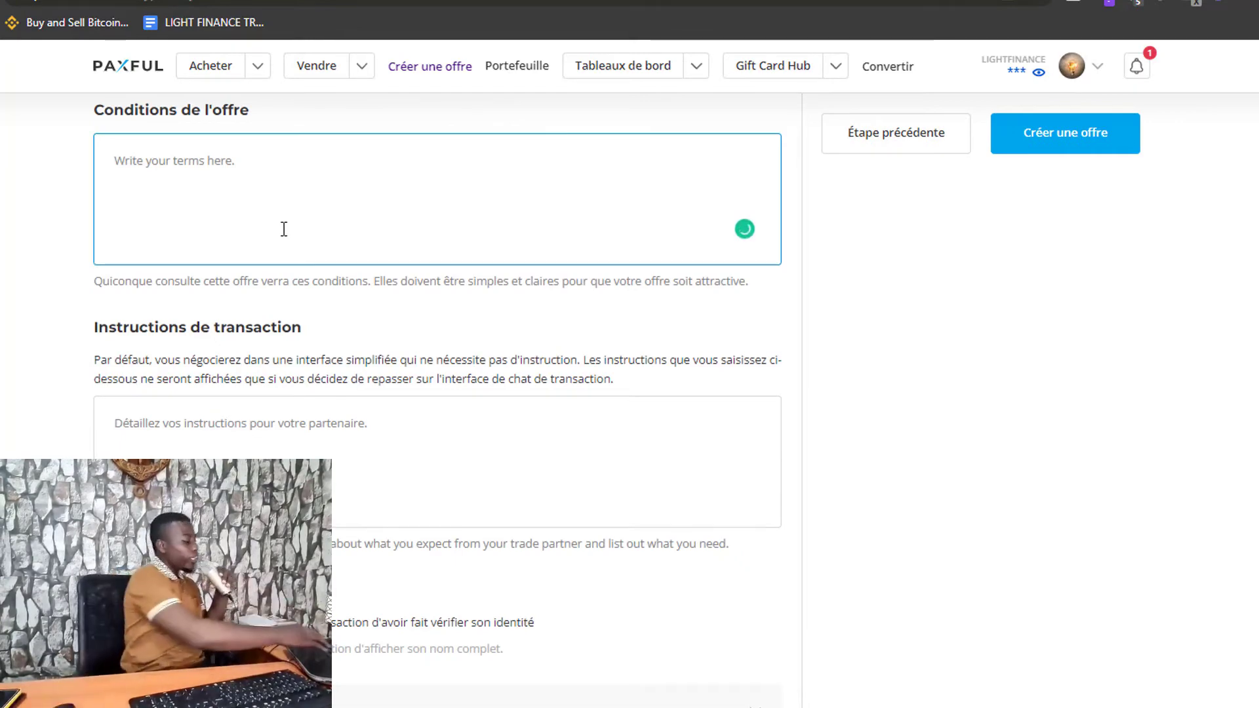
type("ecri")
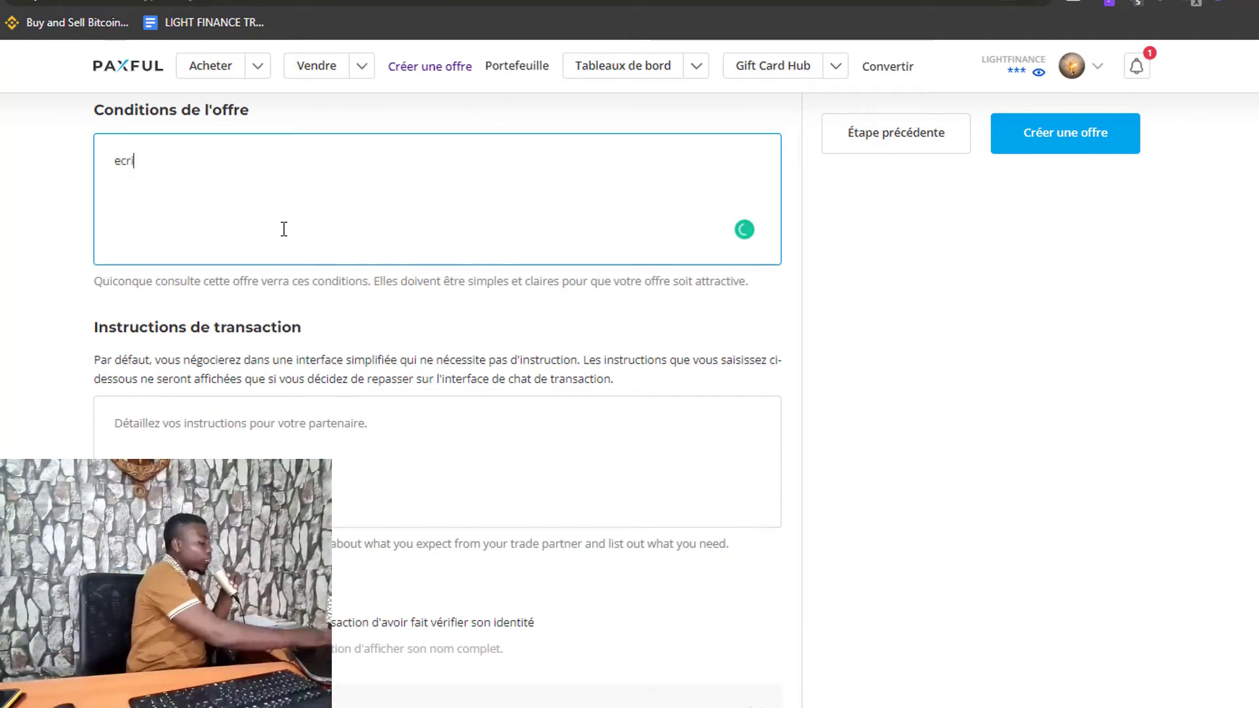
type("s ton ma")
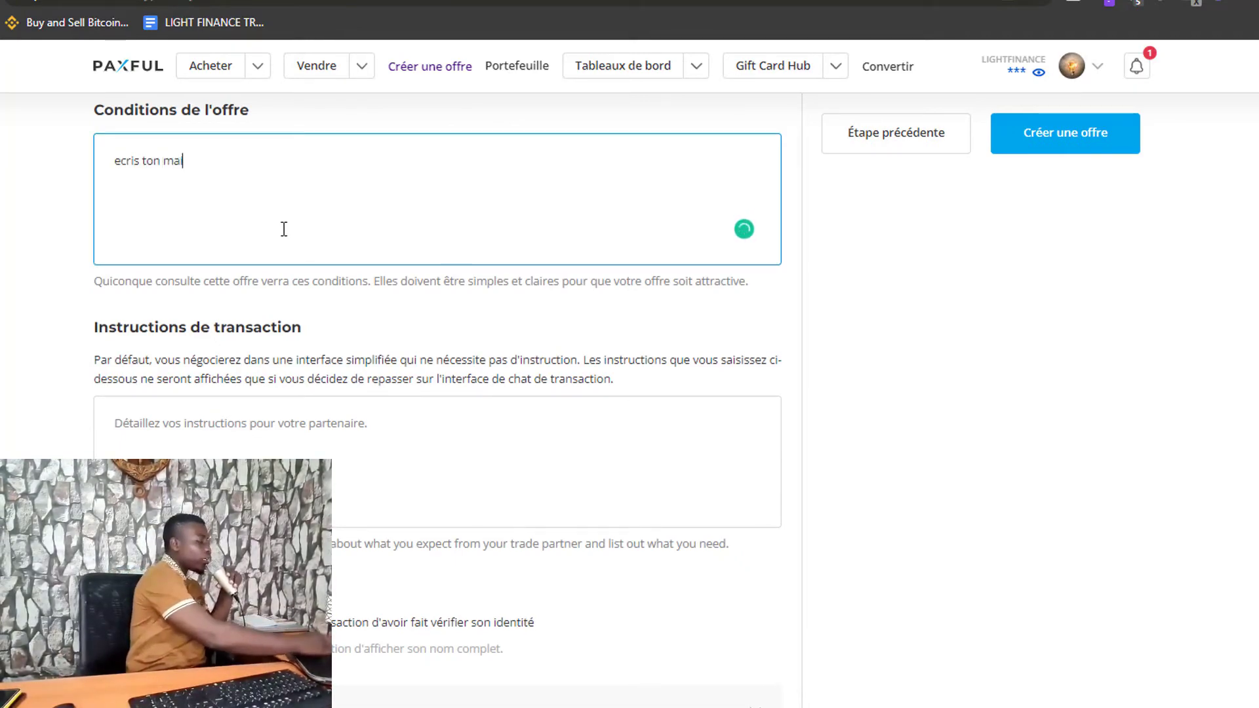
type("il")
Copy the "ecris ton mail" text from the offer's conditions into the transaction instructions
left_click_drag(216, 157, 70, 172)
key("ctrl+c")
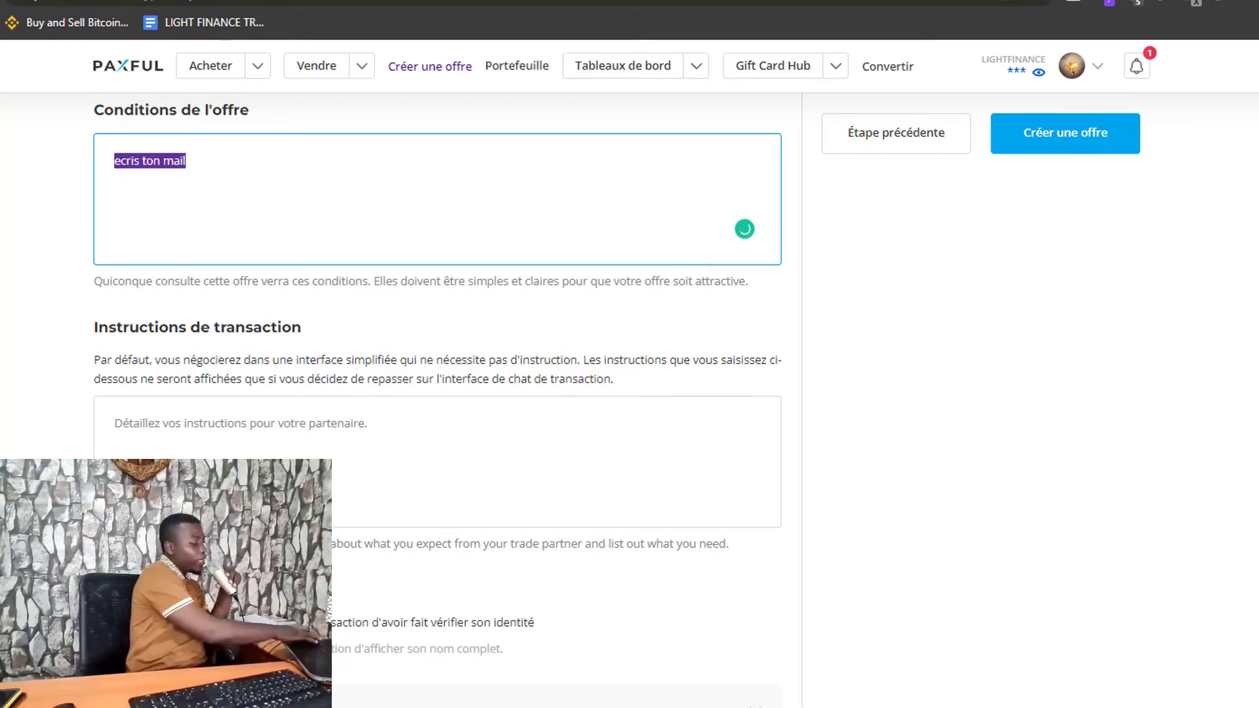
left_click(182, 416)
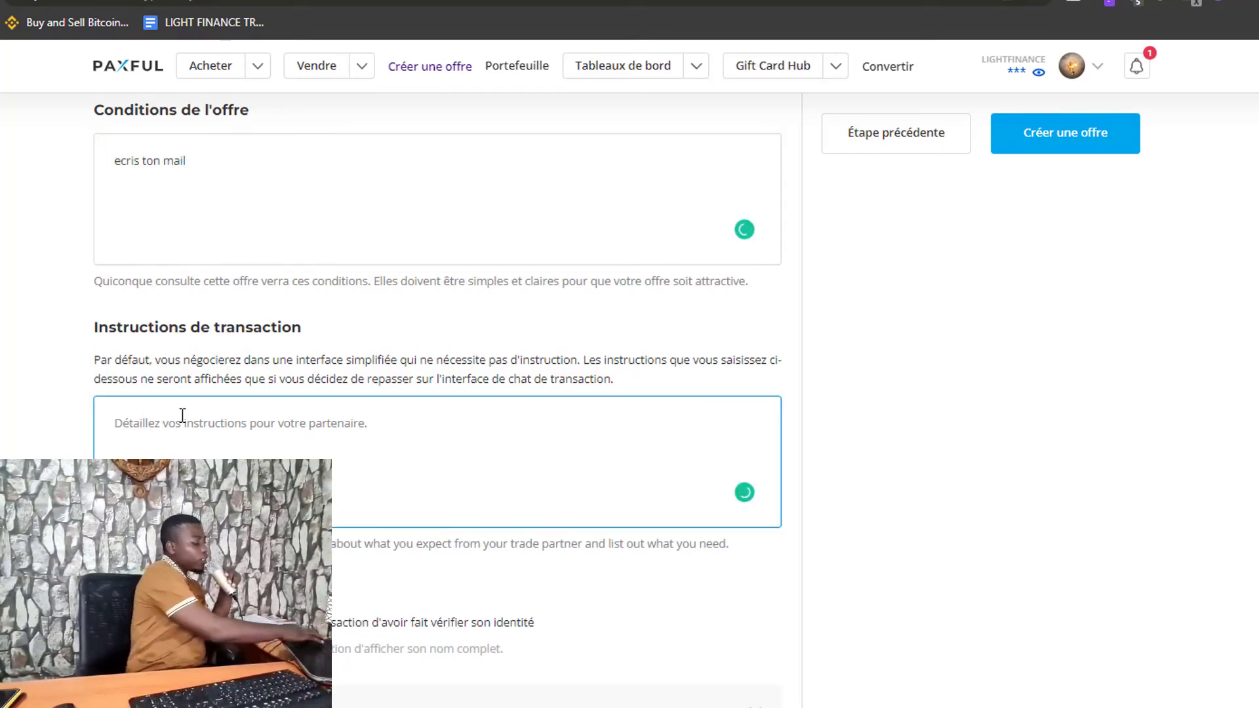
key("ctrl+v")
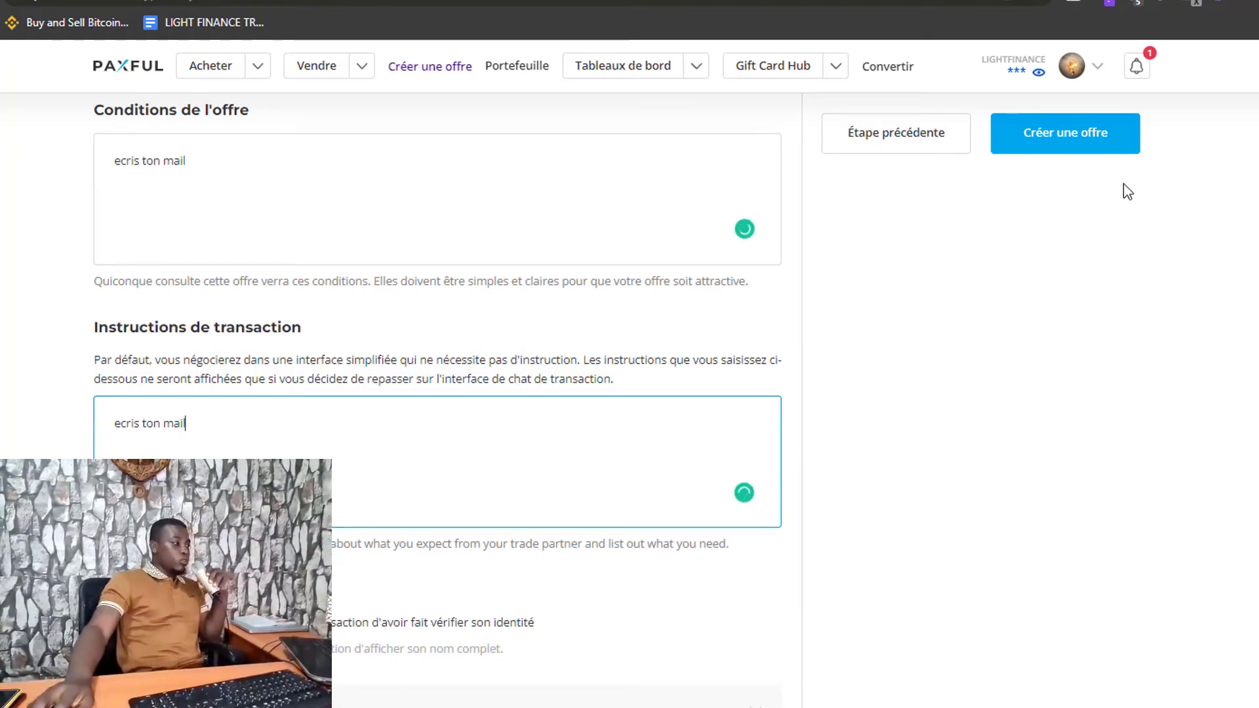
Create the Bitcoin purchase offer and dismiss the sharing dialog
left_click(1073, 136)
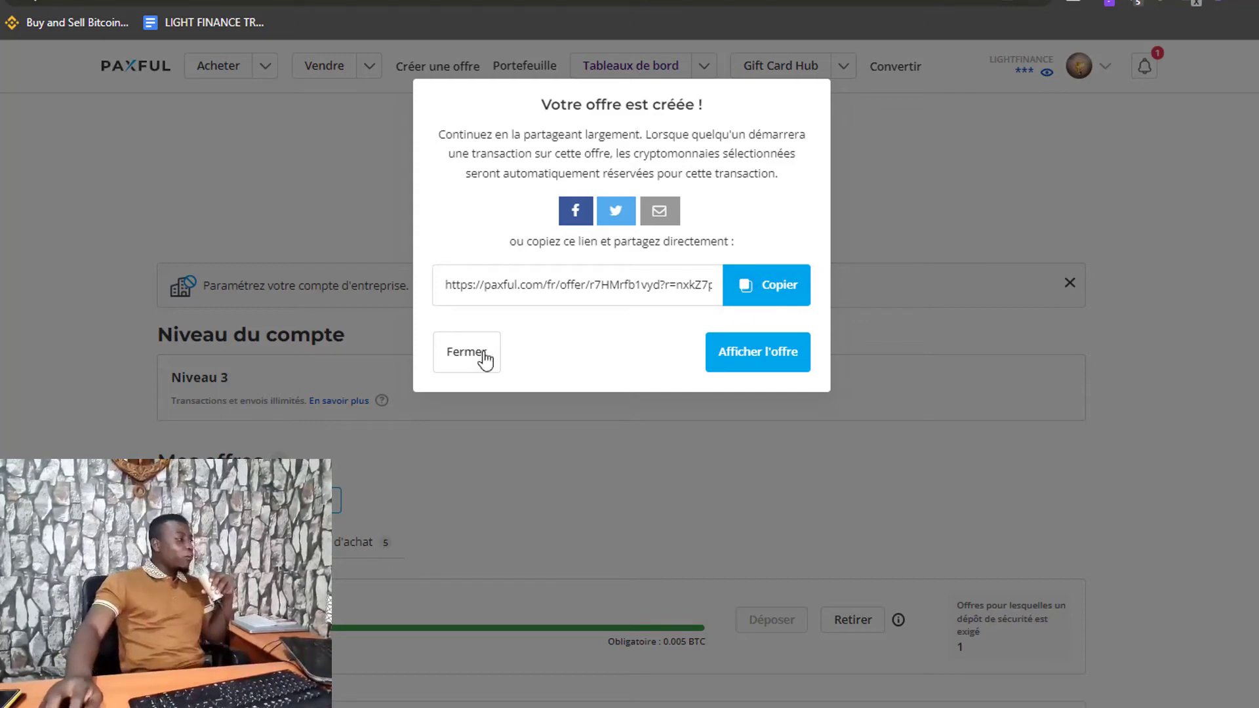
left_click(452, 350)
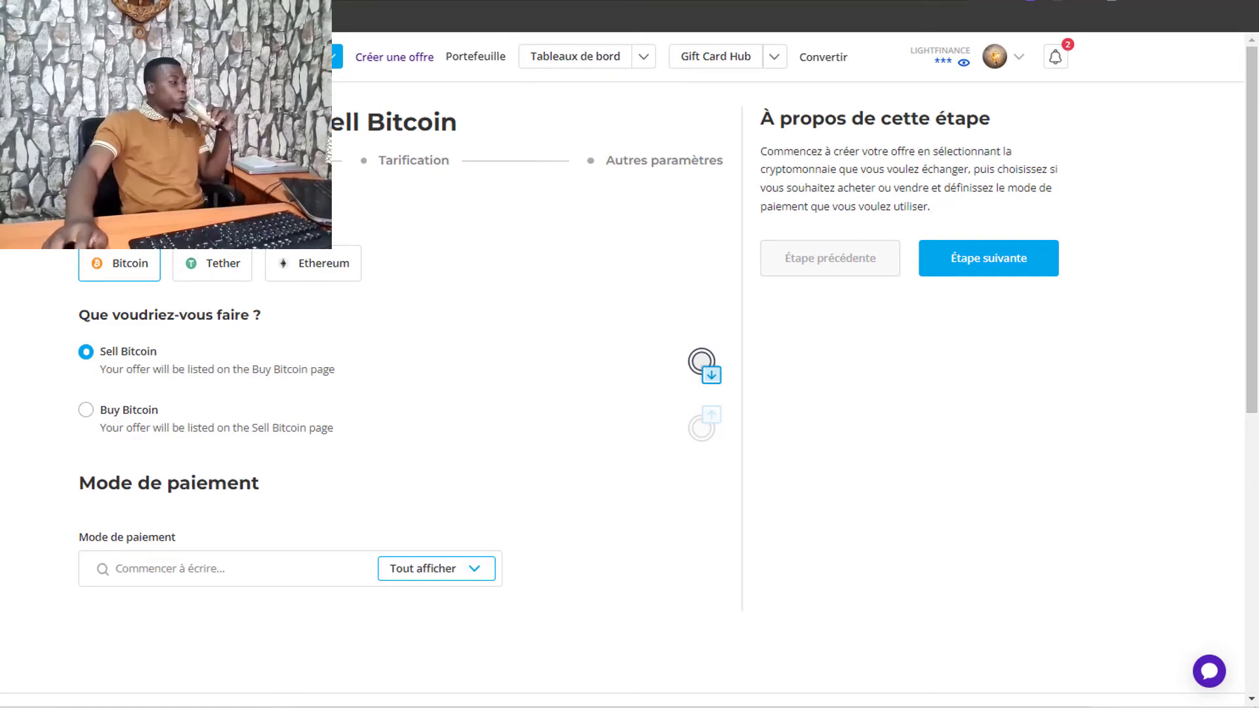
Choose PayPal as the payment method for the offer to sell Bitcoin
left_click_drag(172, 357, 92, 353)
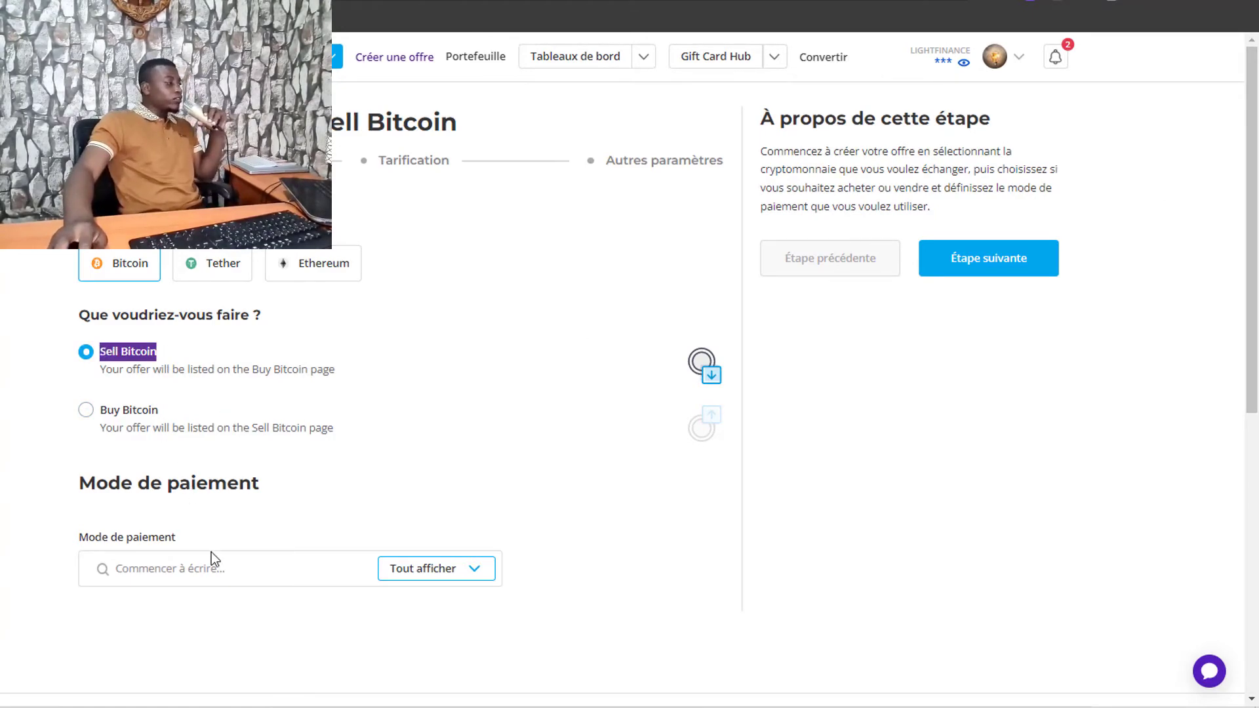
left_click(211, 569)
type("p")
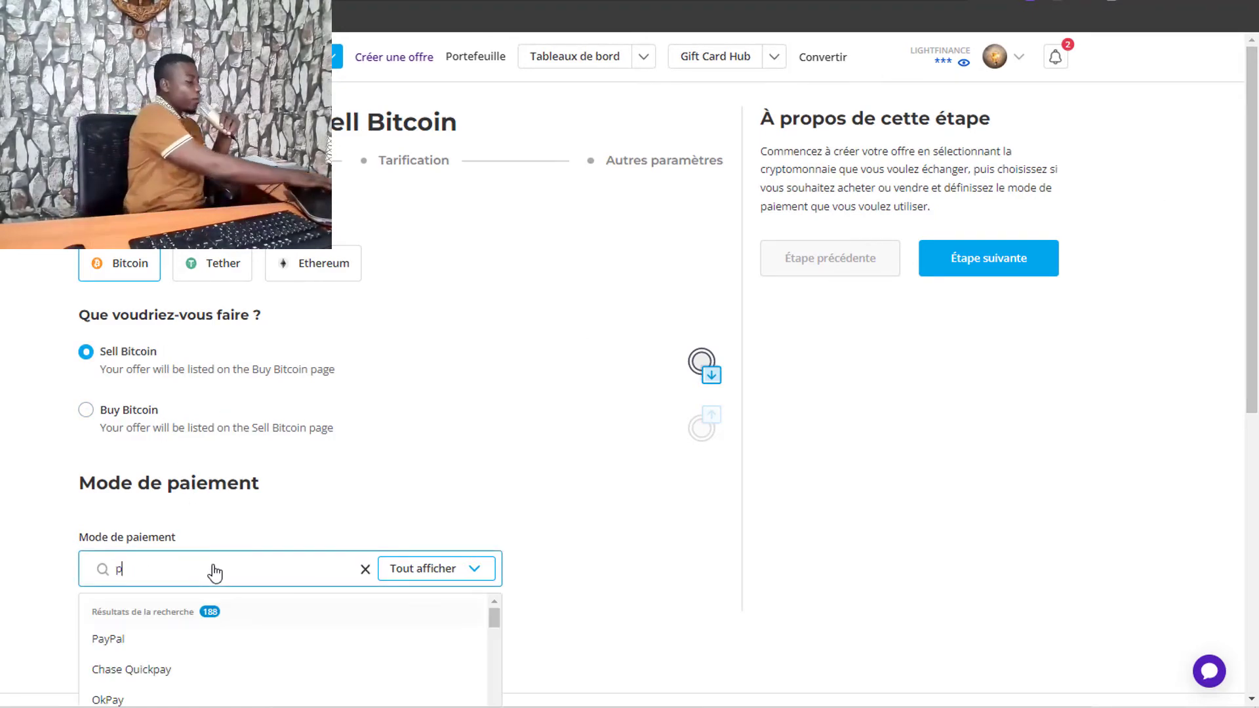
type("ayo")
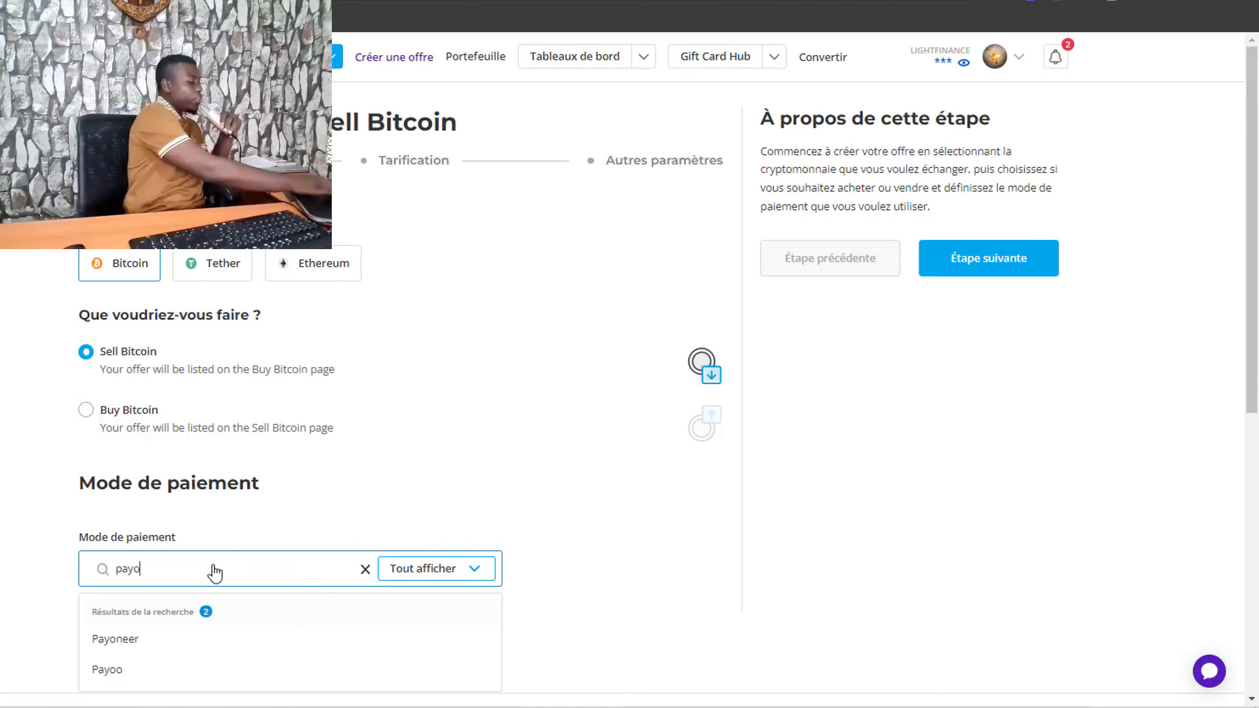
key("BackSpace")
type("p")
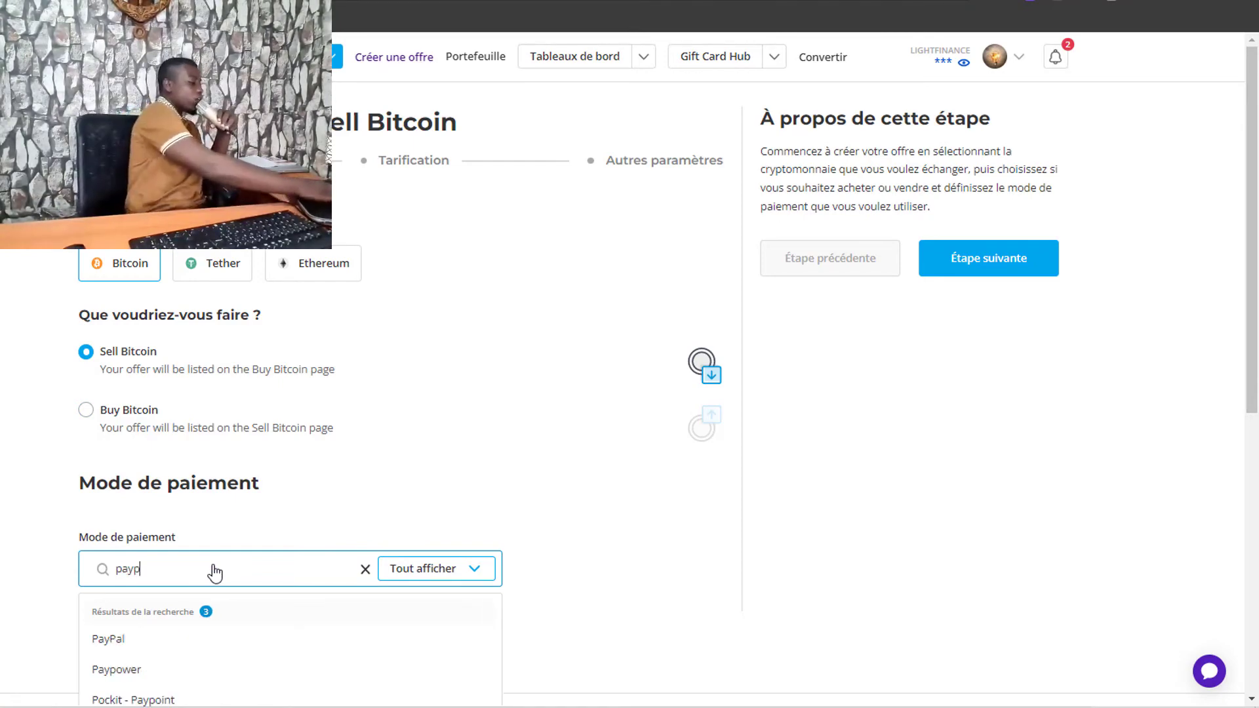
left_click(124, 638)
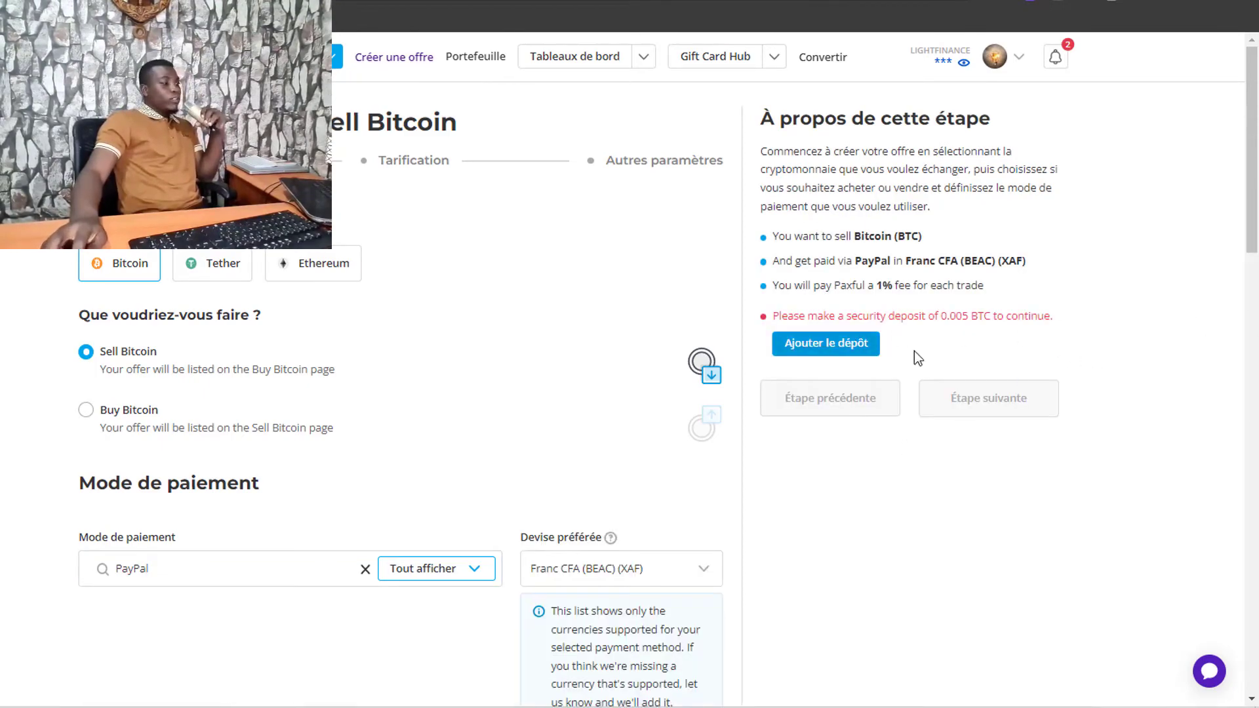
Examine the sell offer's buyer identity requirements, proof of payment option, PayPal e-mail and online wallet fields, and the security deposit requirement
left_click_drag(1253, 188, 1256, 427)
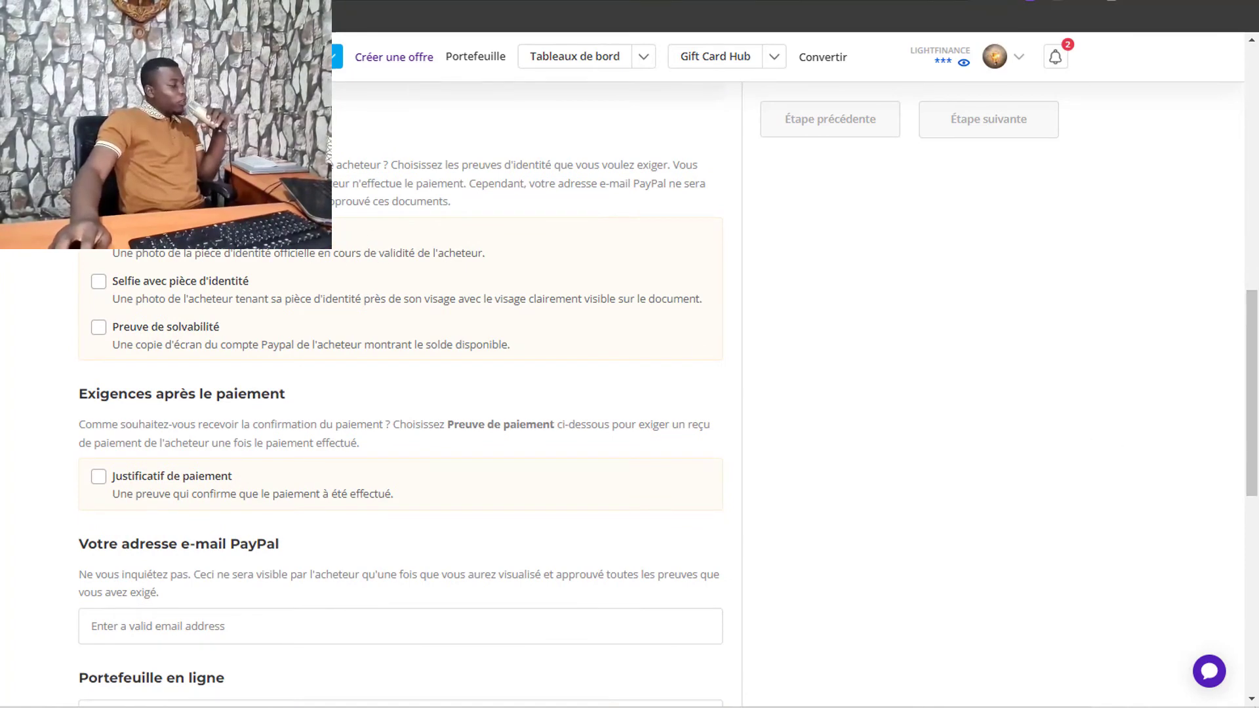
left_click_drag(327, 165, 514, 205)
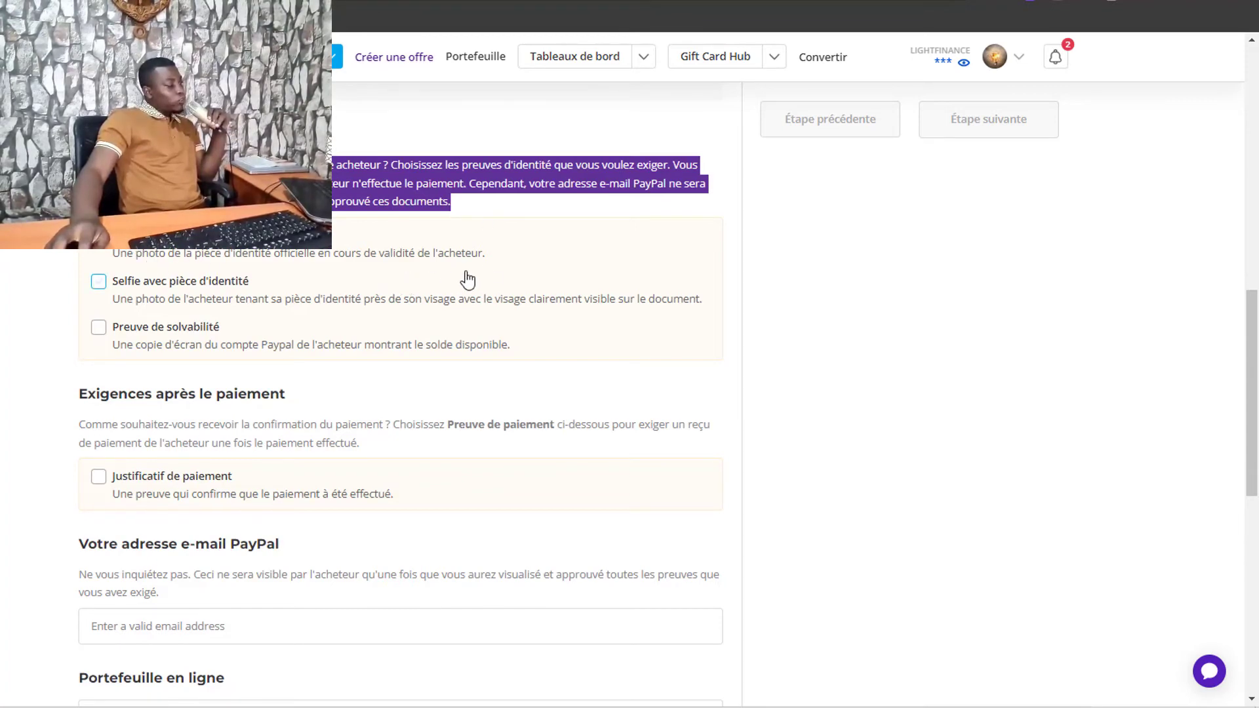
left_click_drag(485, 254, 134, 253)
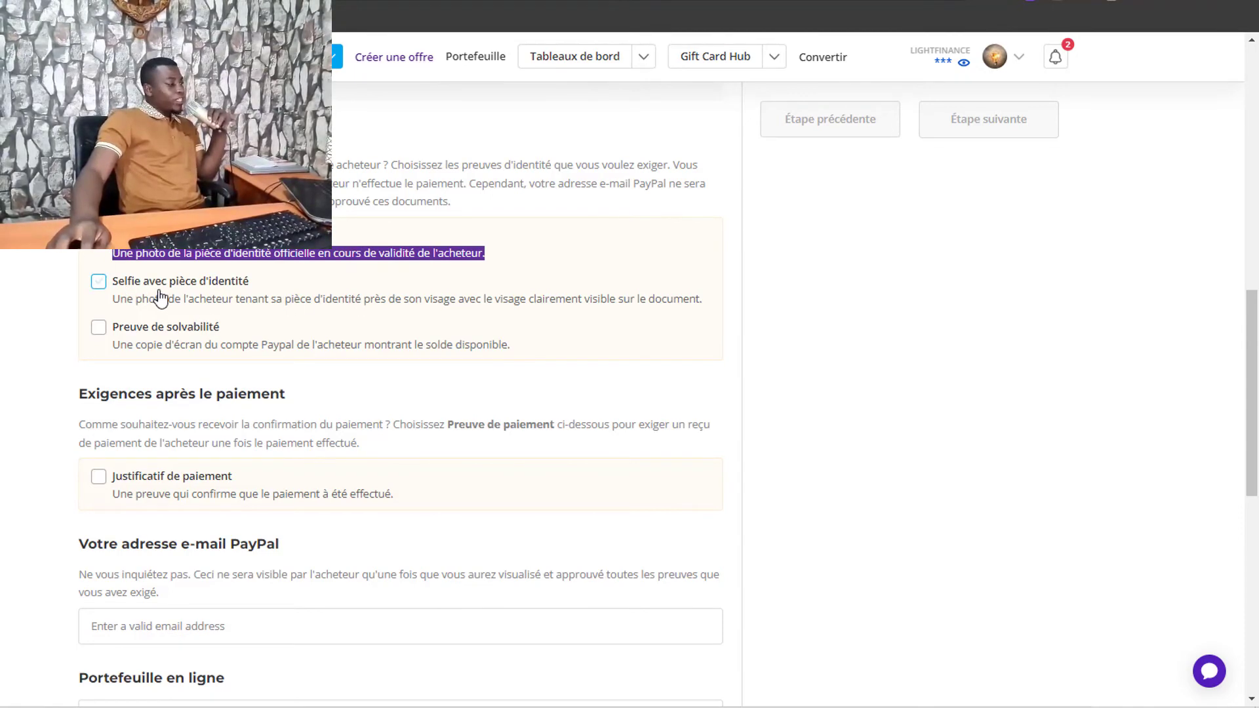
left_click(233, 343)
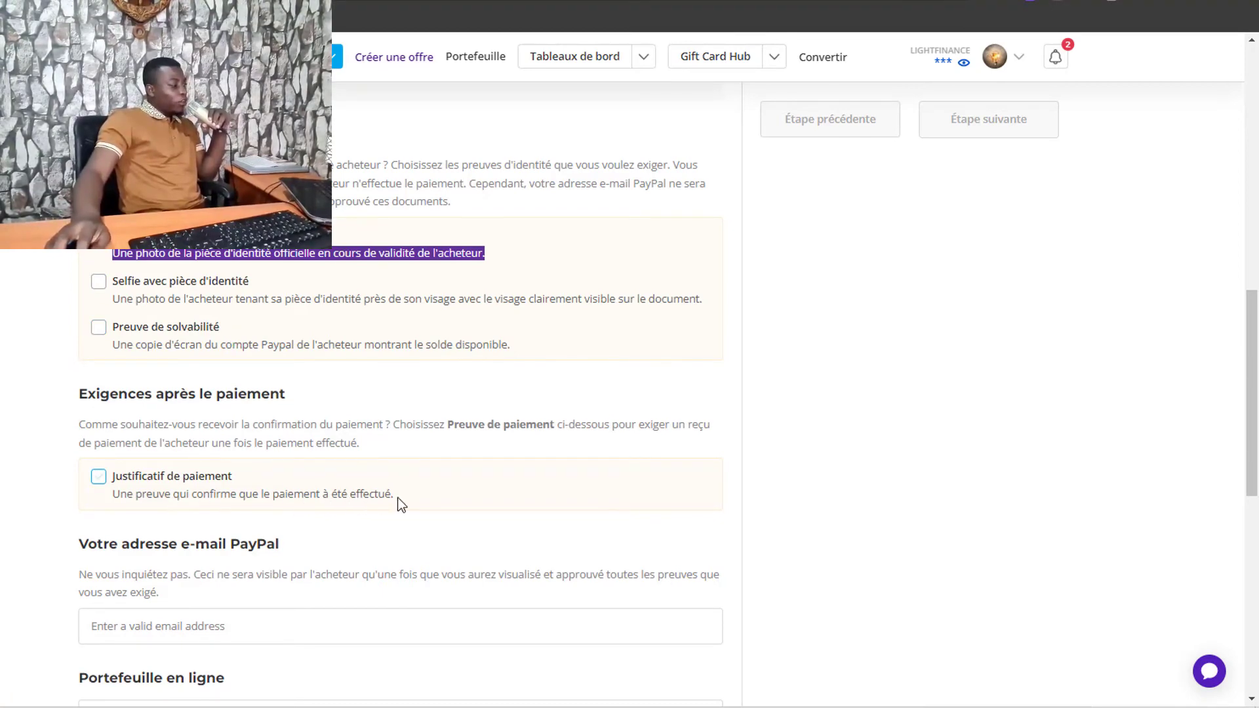
left_click_drag(396, 497, 112, 483)
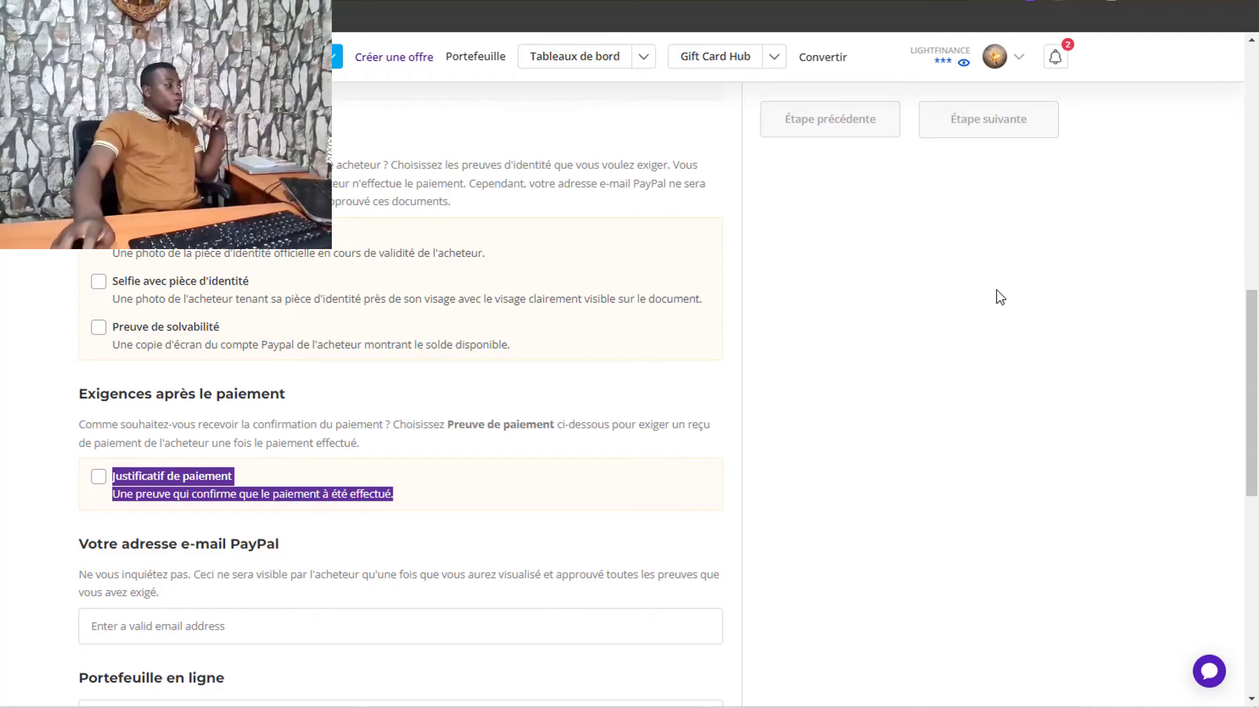
left_click_drag(1251, 328, 1251, 227)
left_click_drag(1246, 288, 1255, 435)
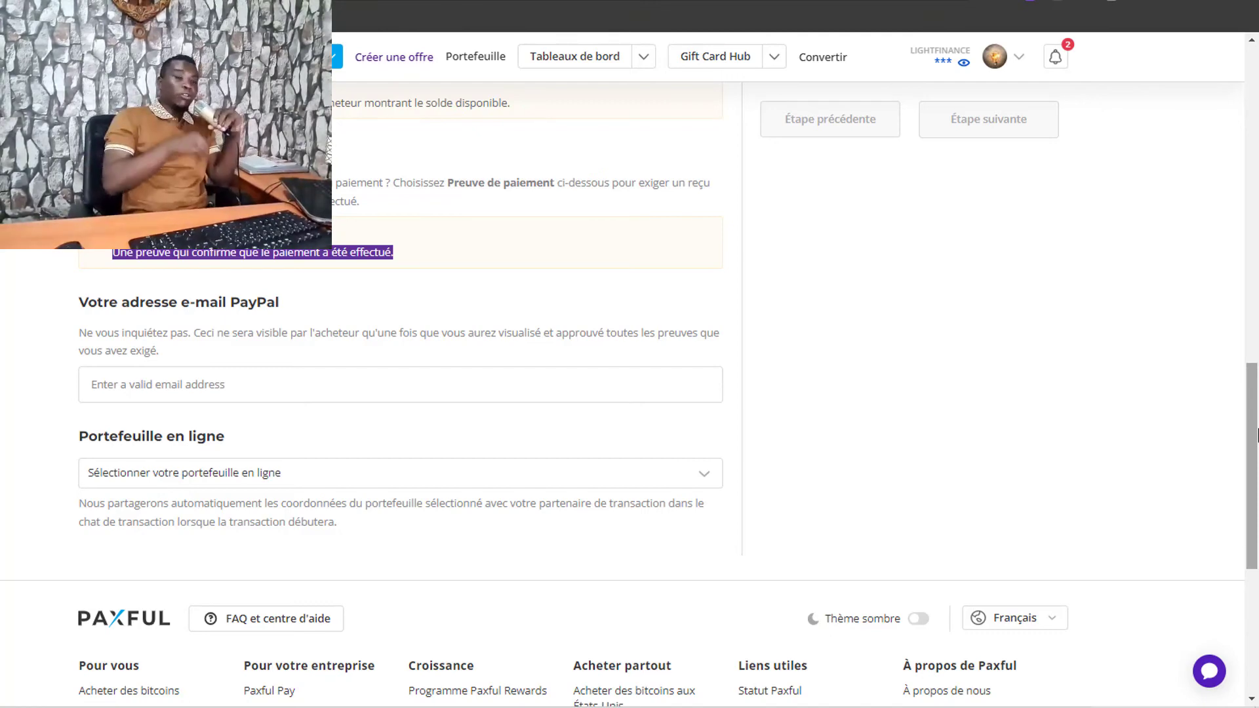
scroll(476, 398, "up", 6)
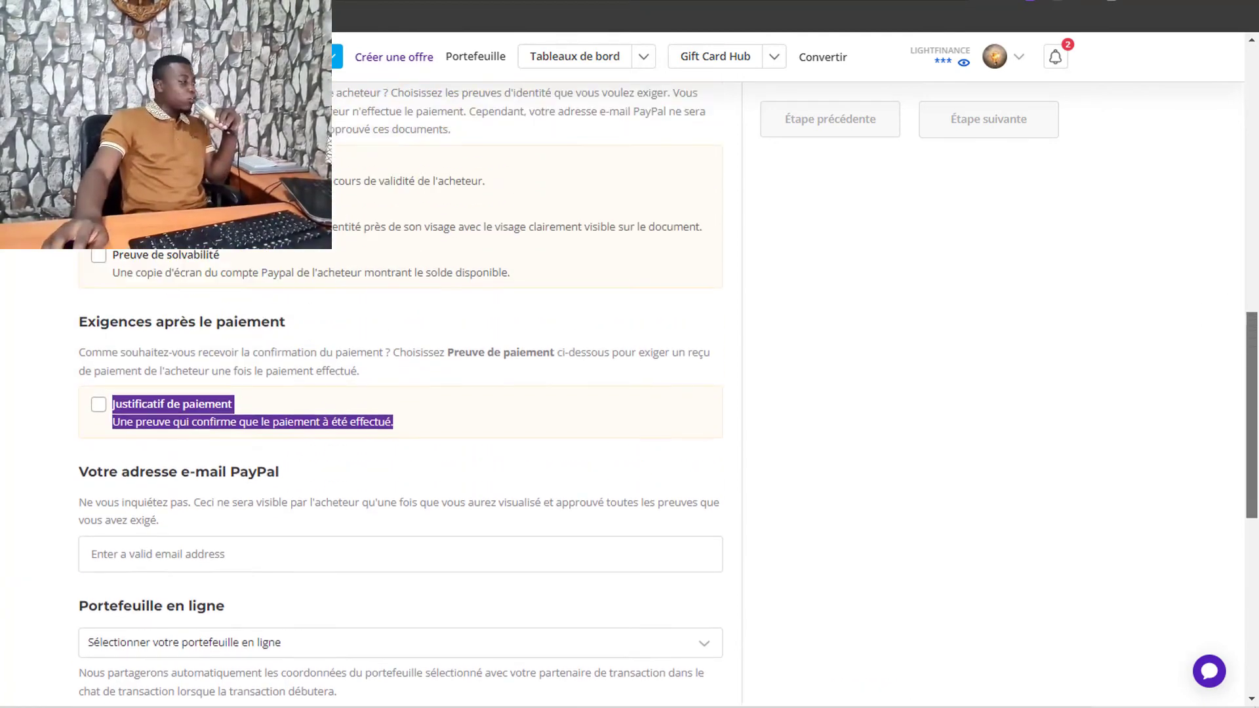
scroll(400, 394, "down", 2)
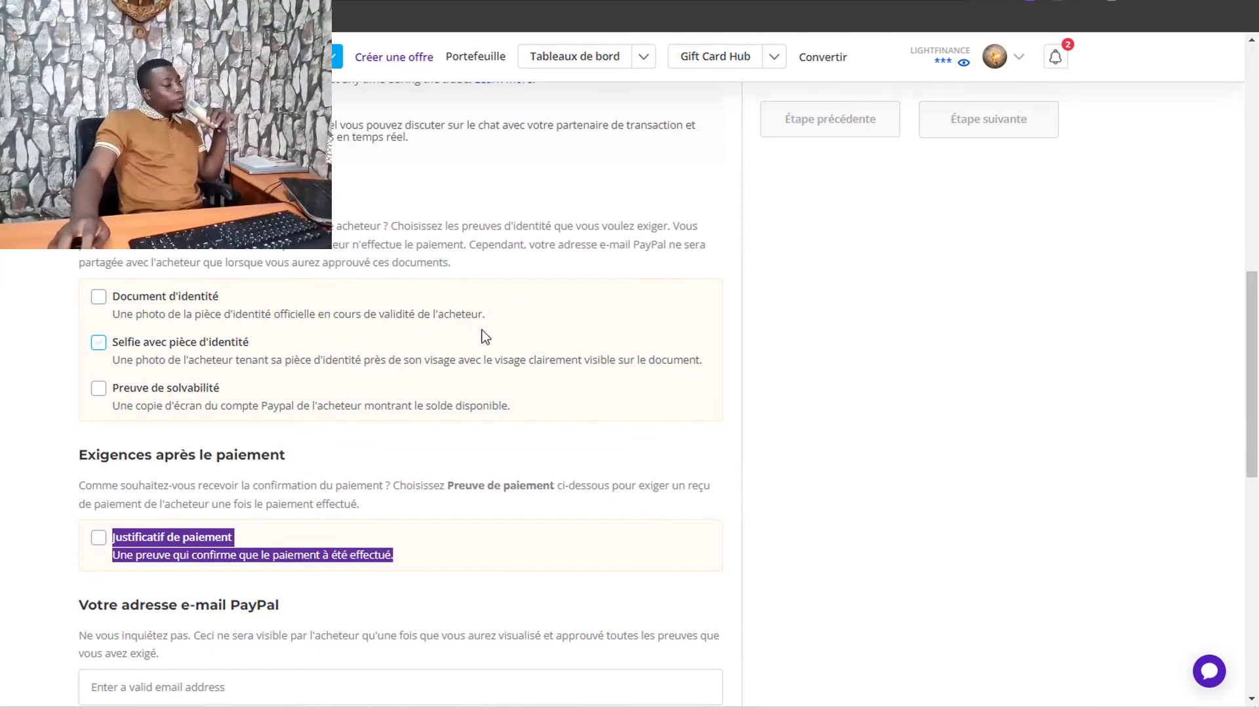
left_click_drag(497, 323, 112, 315)
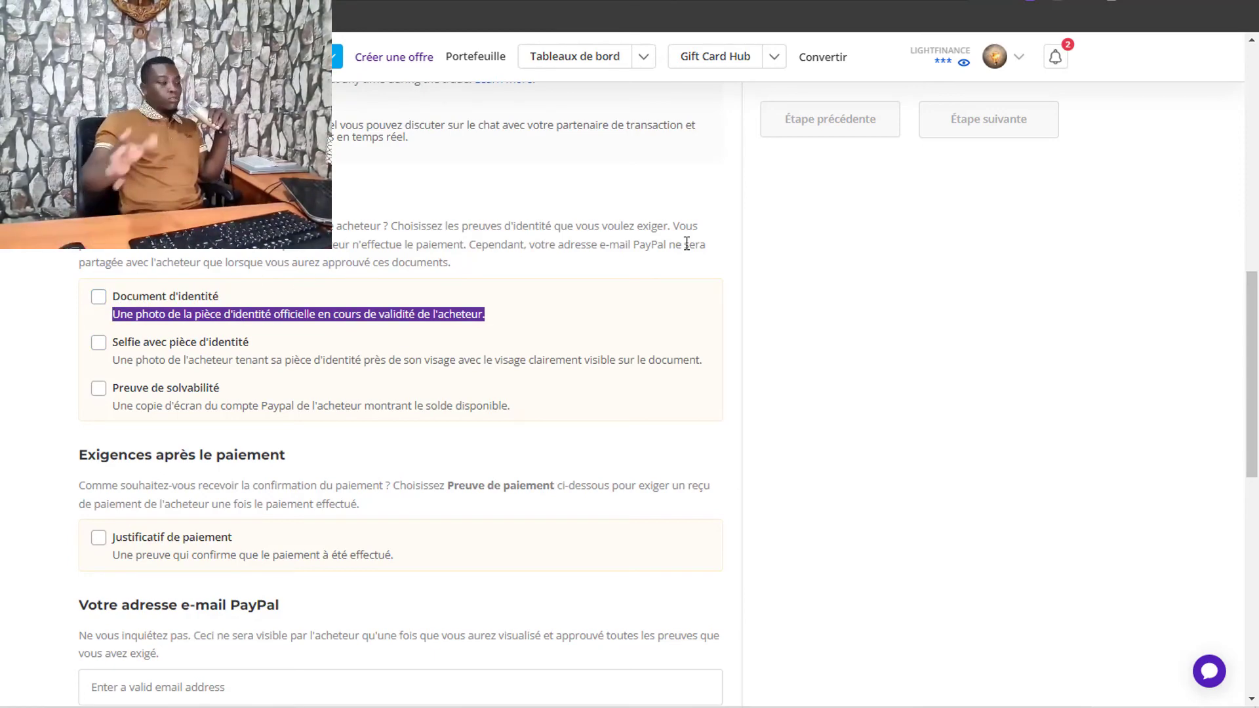
scroll(687, 244, "up", 15)
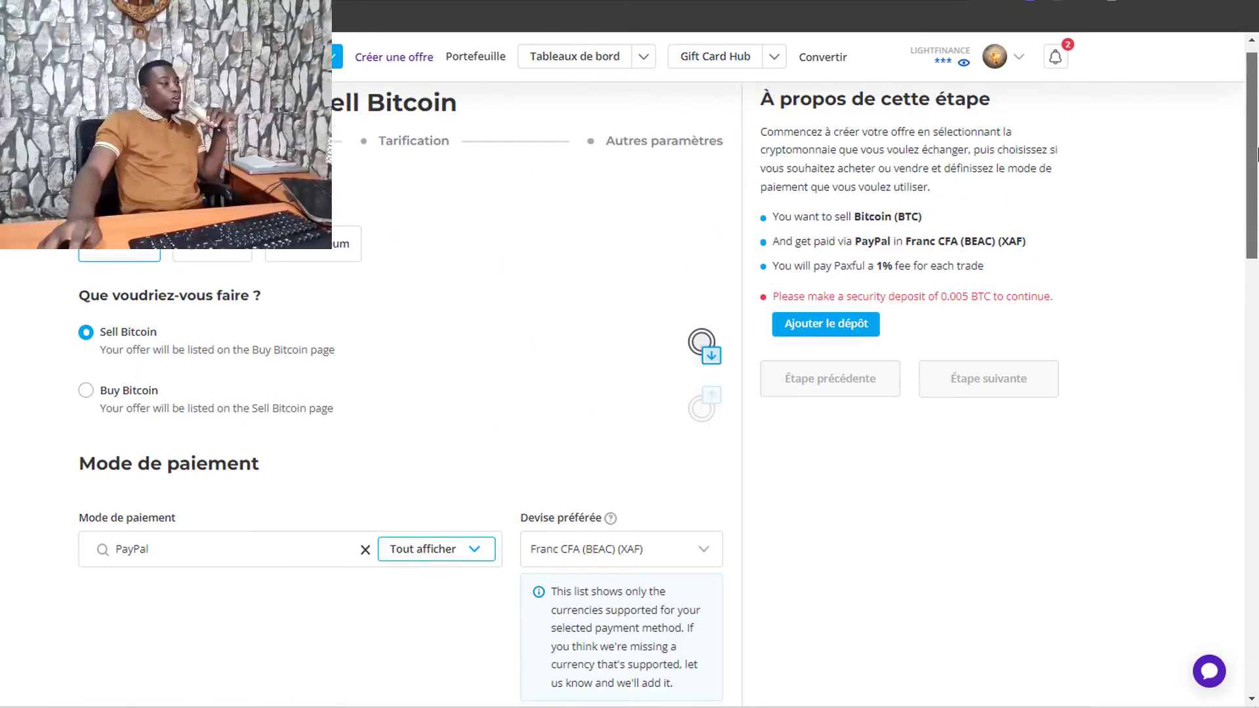
left_click_drag(1254, 180, 1257, 213)
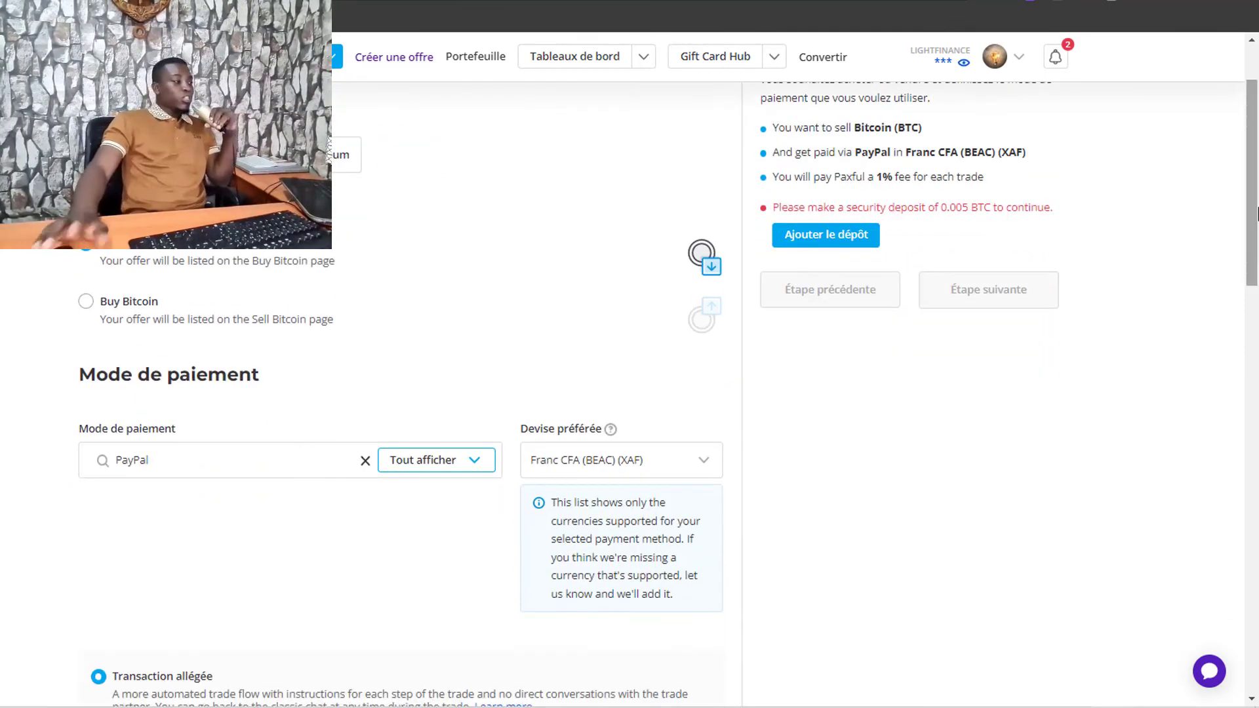